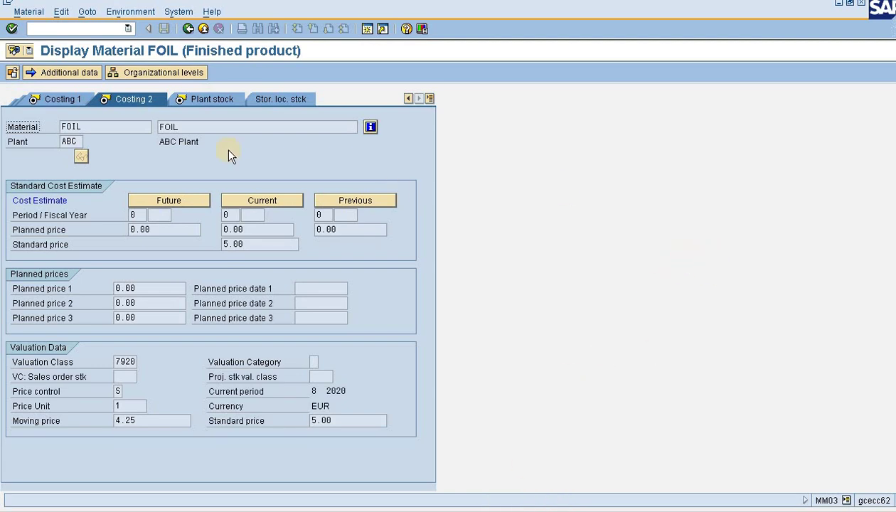
Review material FOIL's costing data for plant ABC, checking its price control and standard price.
click(74, 25)
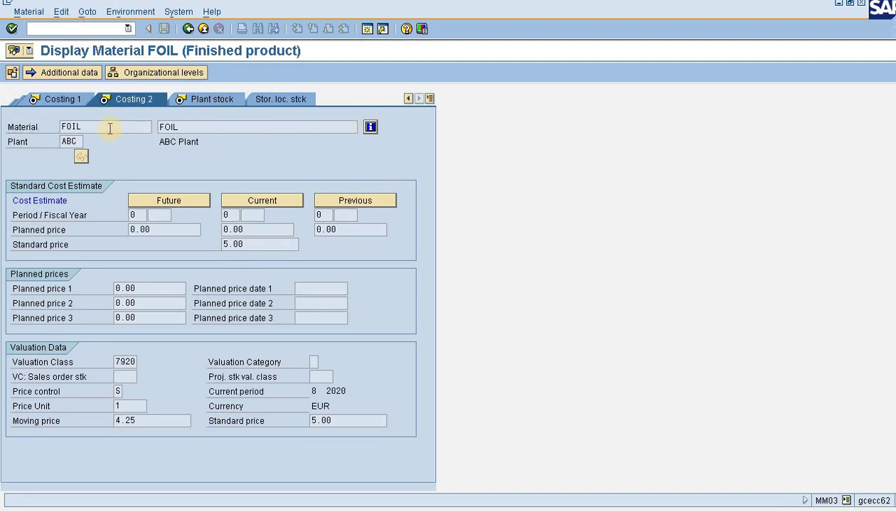
drag(111, 126, 34, 128)
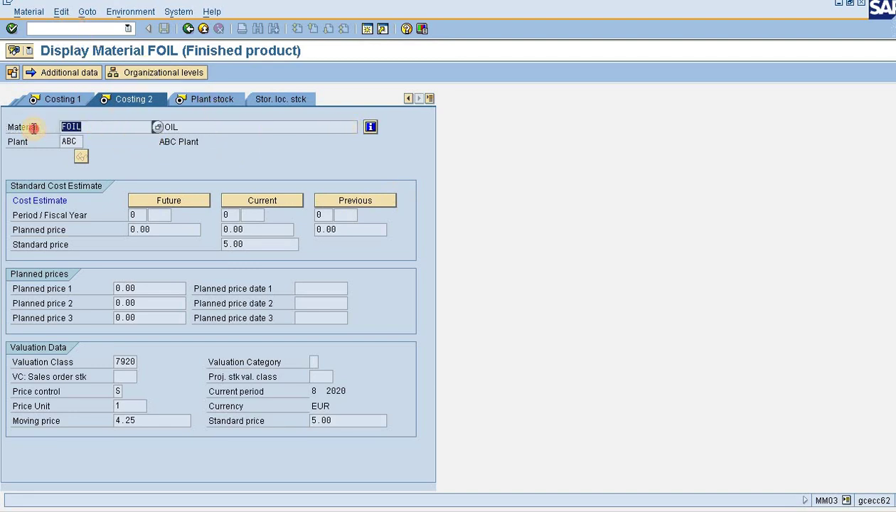
click(82, 128)
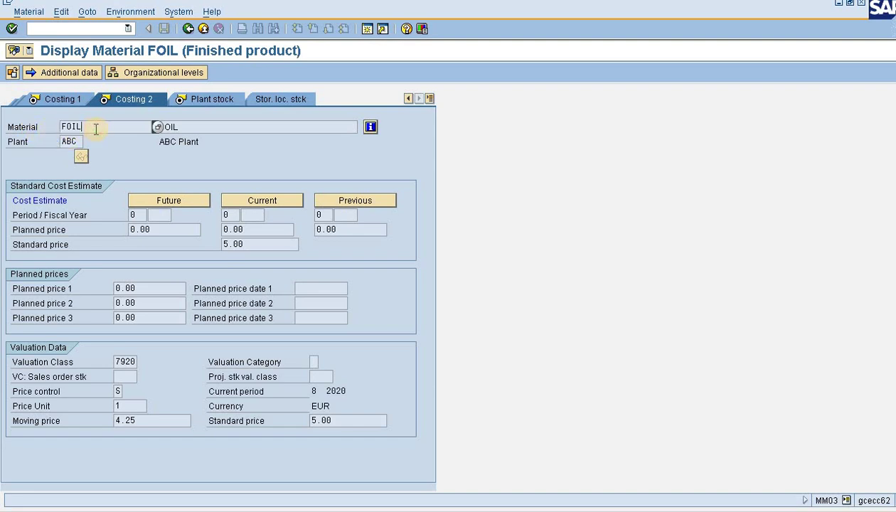
drag(80, 141, 49, 147)
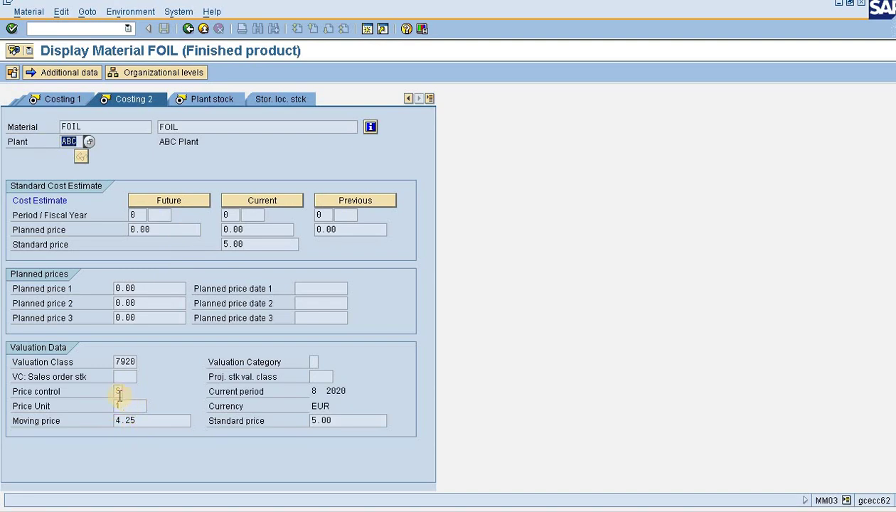
drag(345, 421, 312, 425)
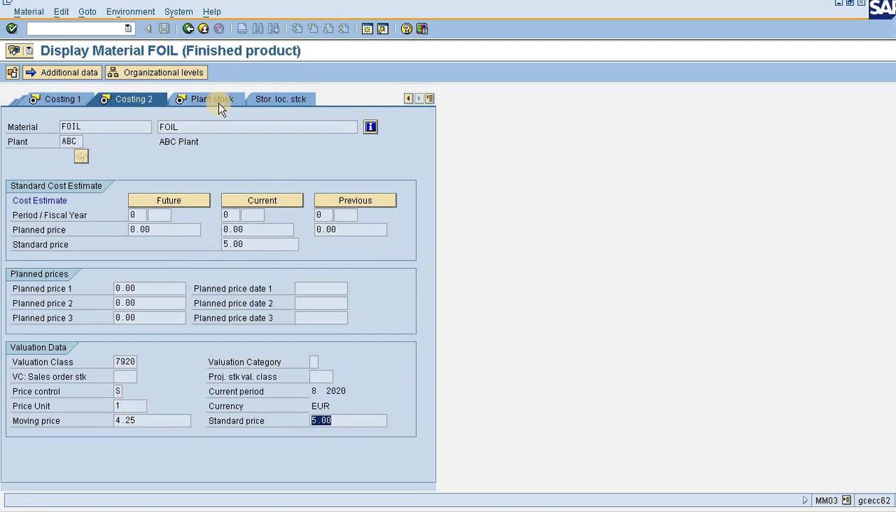
Display the Costing 2 view of material PEN for plant ABC.
click(188, 30)
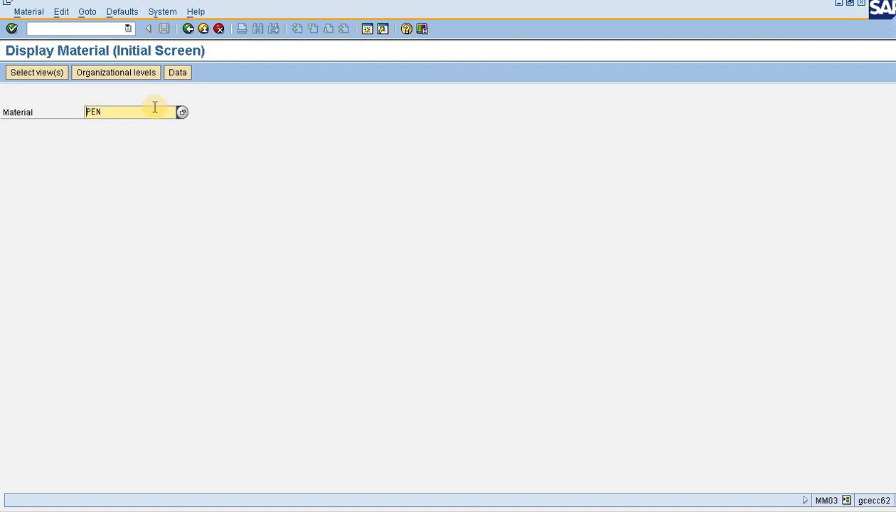
key(Return)
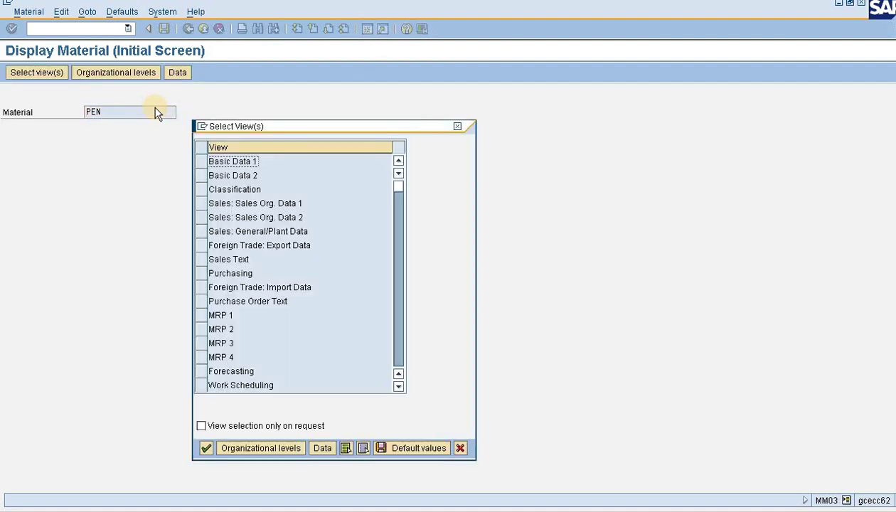
click(398, 386)
click(398, 386)
click(398, 386)
click(398, 386)
click(399, 387)
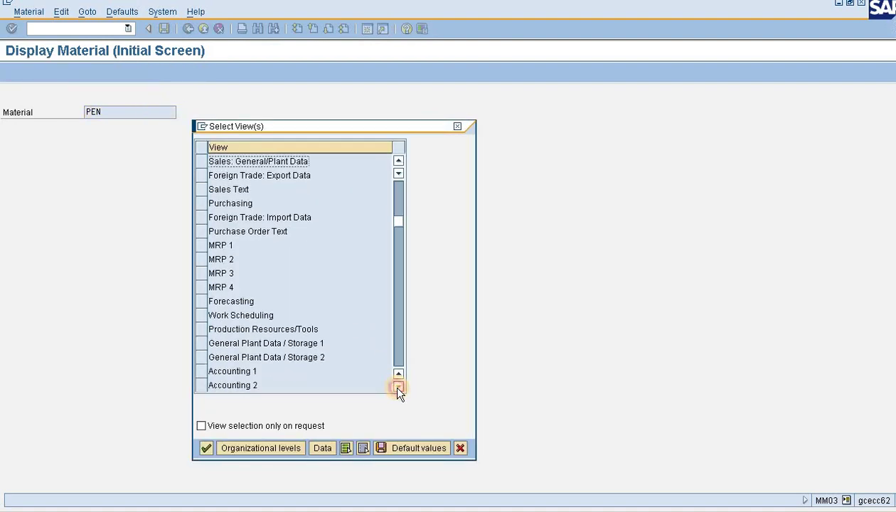
click(398, 386)
click(399, 386)
click(398, 386)
click(398, 386)
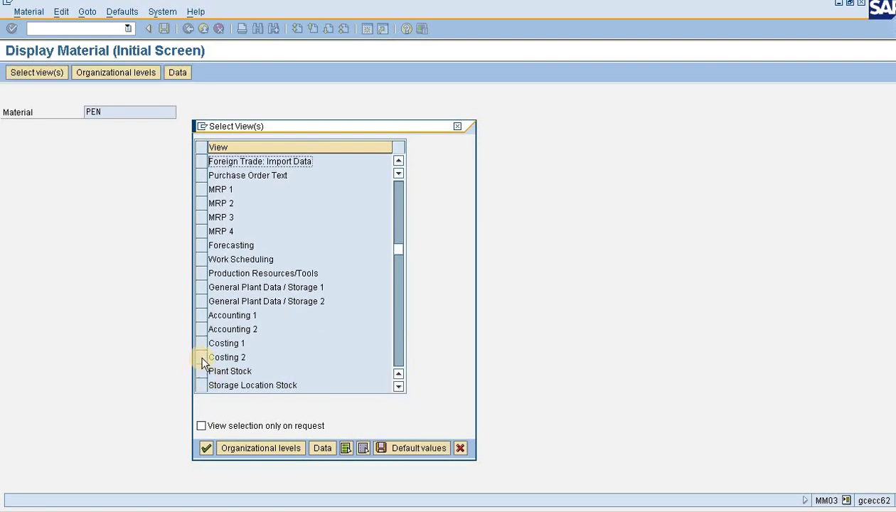
click(210, 358)
key(Return)
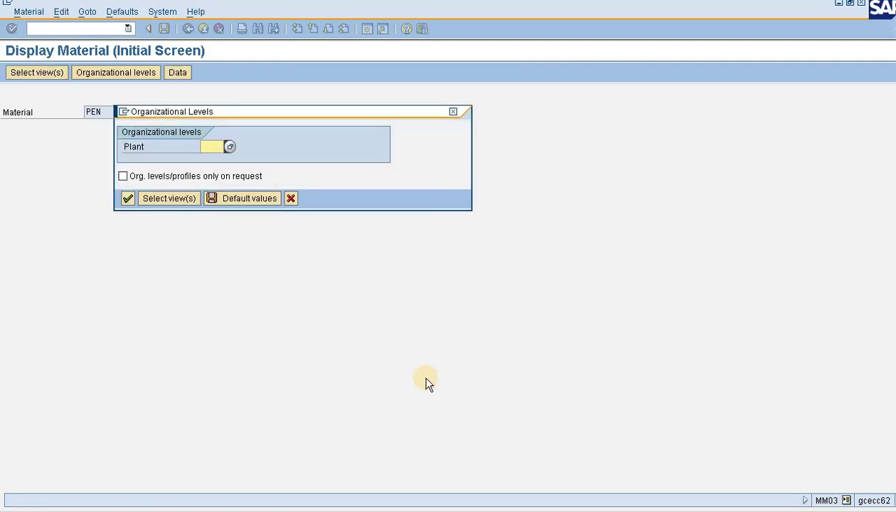
text(abc)
key(Return)
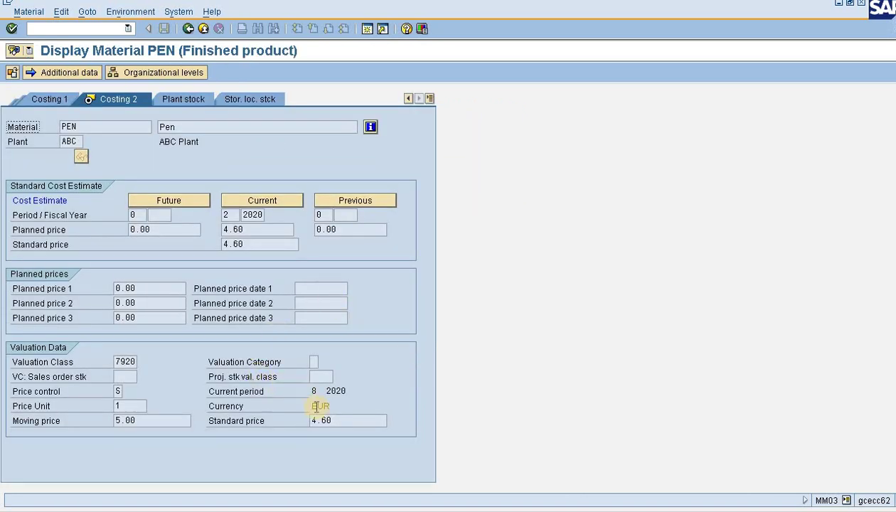
Examine the price control and standard price in material PEN's valuation data.
click(349, 420)
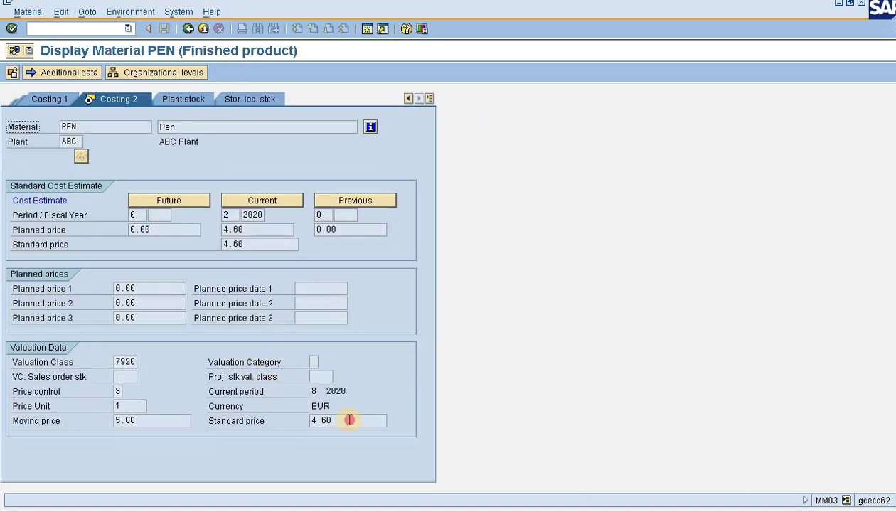
double_click(311, 421)
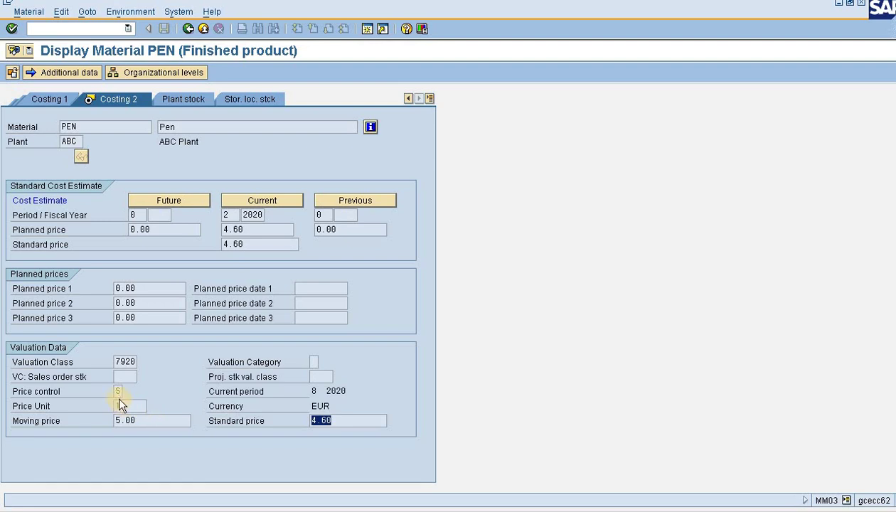
double_click(118, 392)
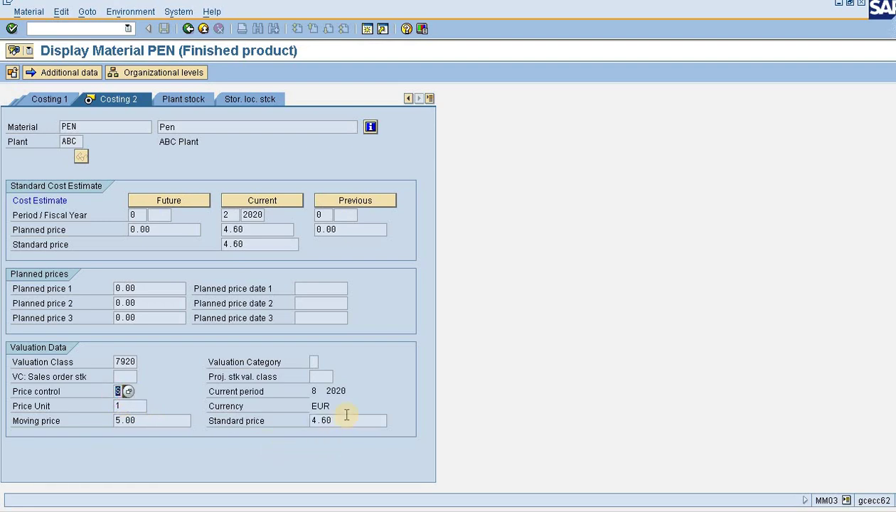
double_click(299, 422)
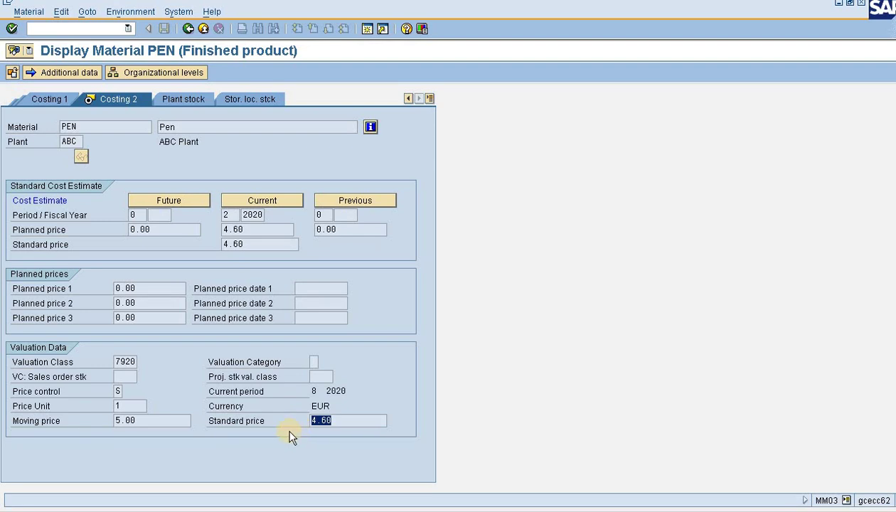
click(321, 422)
double_click(322, 422)
click(356, 420)
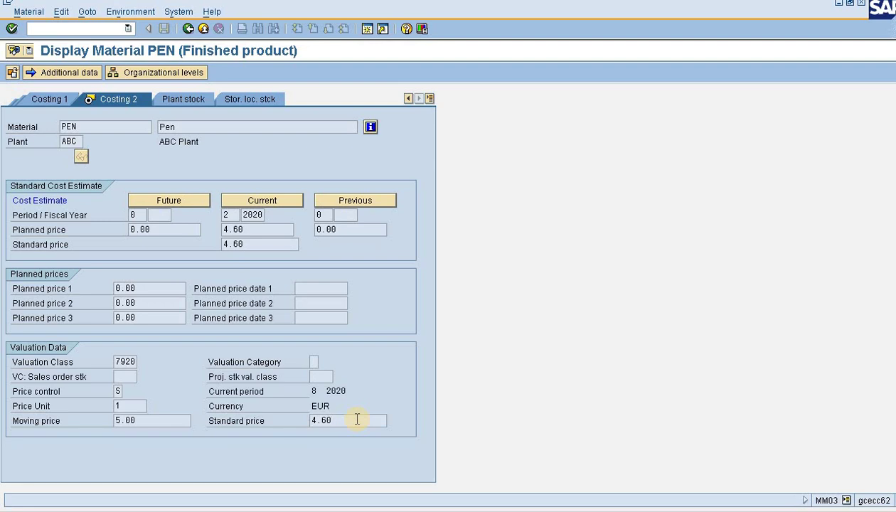
click(281, 425)
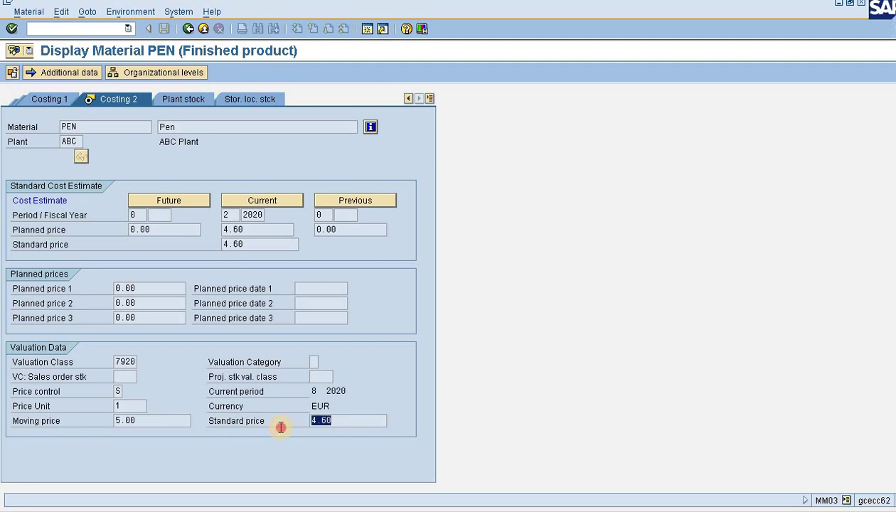
drag(335, 429, 300, 423)
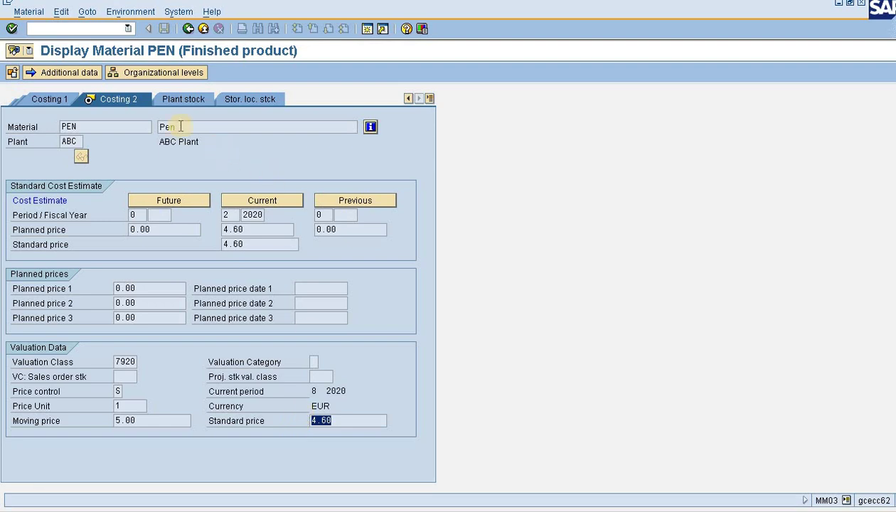
Switch to the automatic posting configuration with transaction code /nobyc.
click(78, 24)
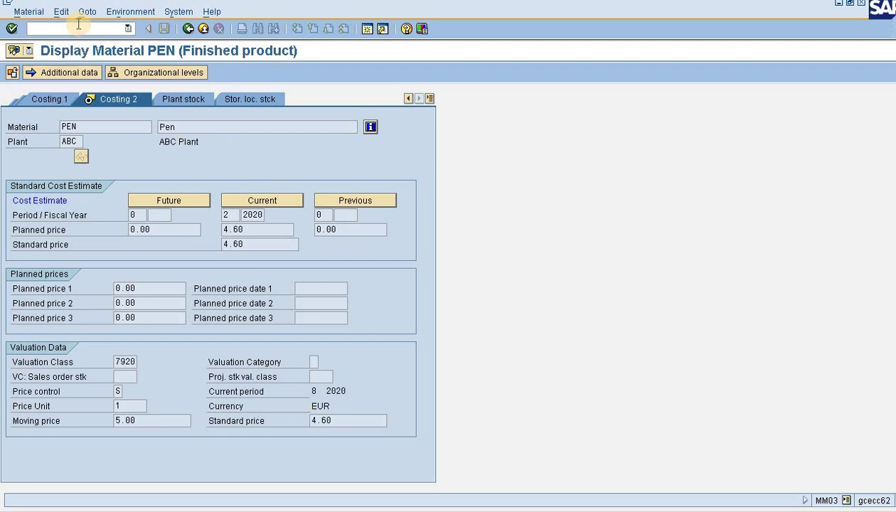
text(/nobyc)
key(Return)
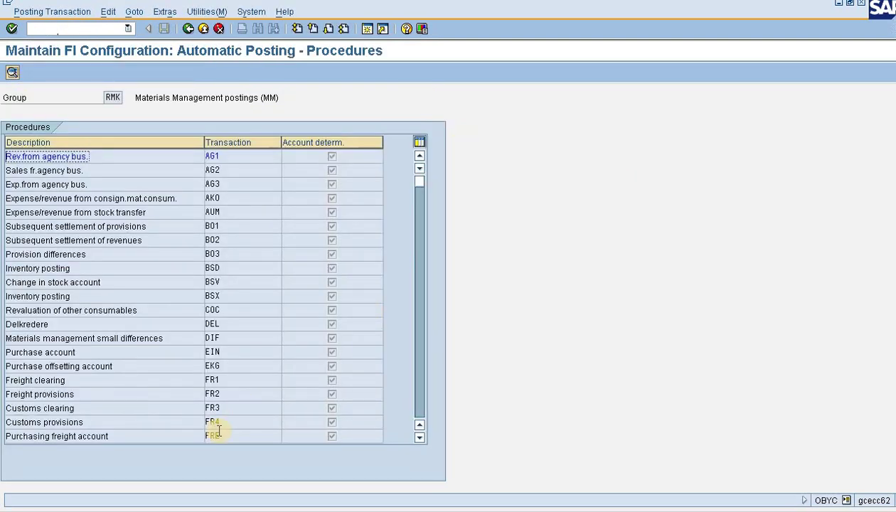
Open the account assignment of the Cost (price) differences procedure, PRD, for chart of accounts ABC.
click(419, 397)
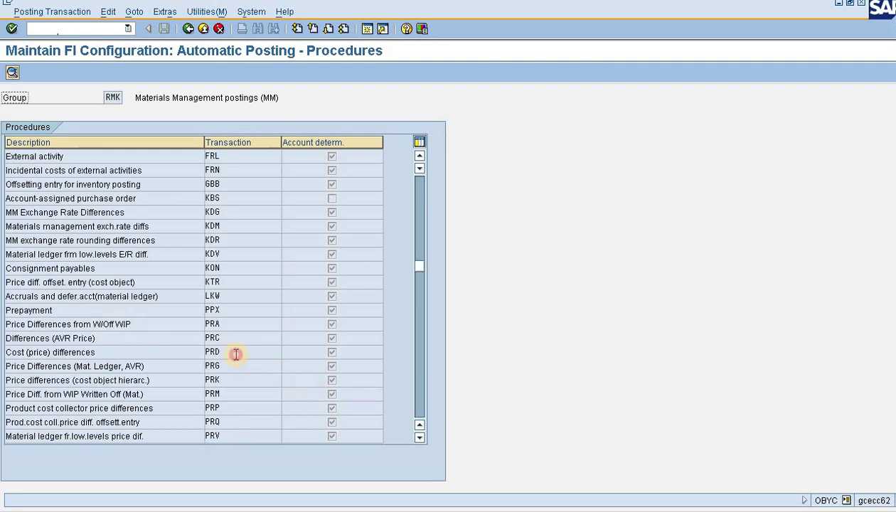
drag(236, 353, 210, 352)
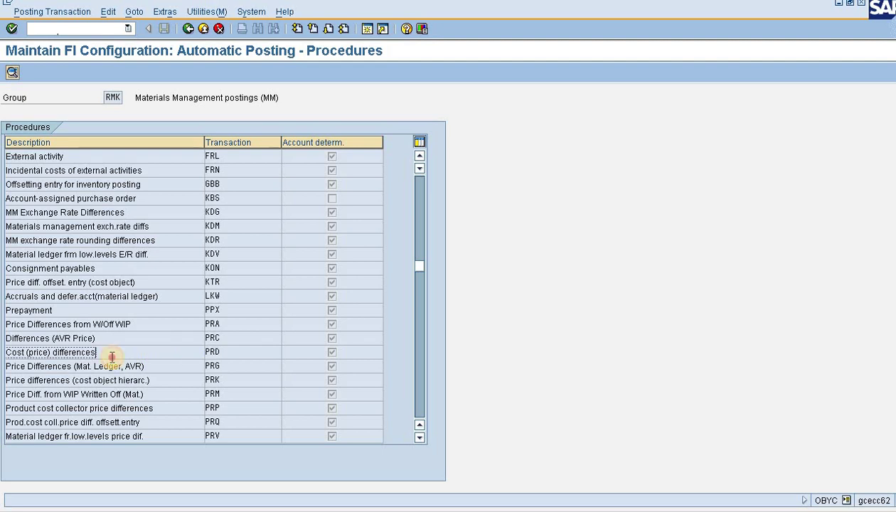
drag(110, 353, 6, 353)
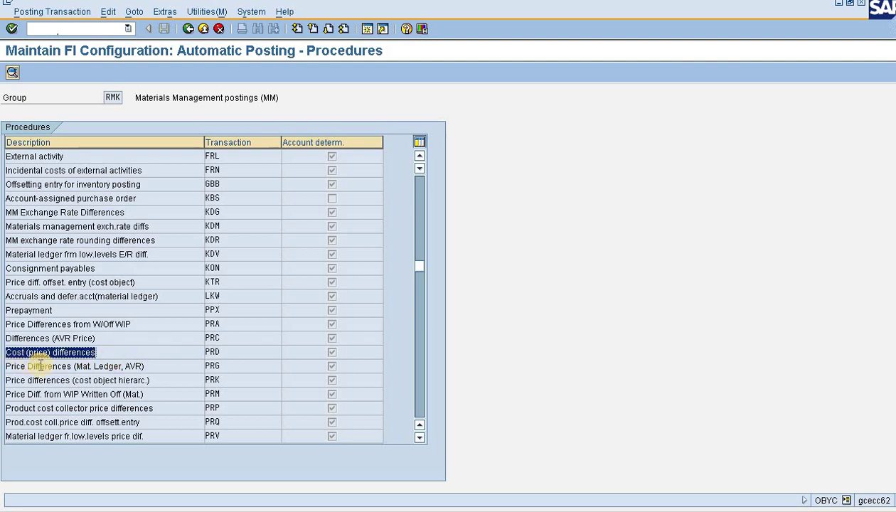
click(144, 356)
double_click(145, 355)
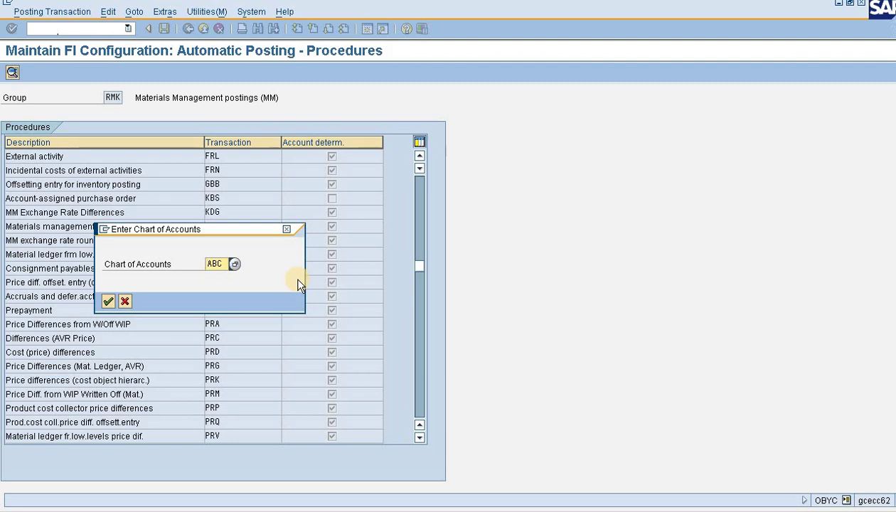
key(Return)
Look up the description of G/L account 118 in chart of accounts ABC and close the value list without changing the assignment.
click(42, 172)
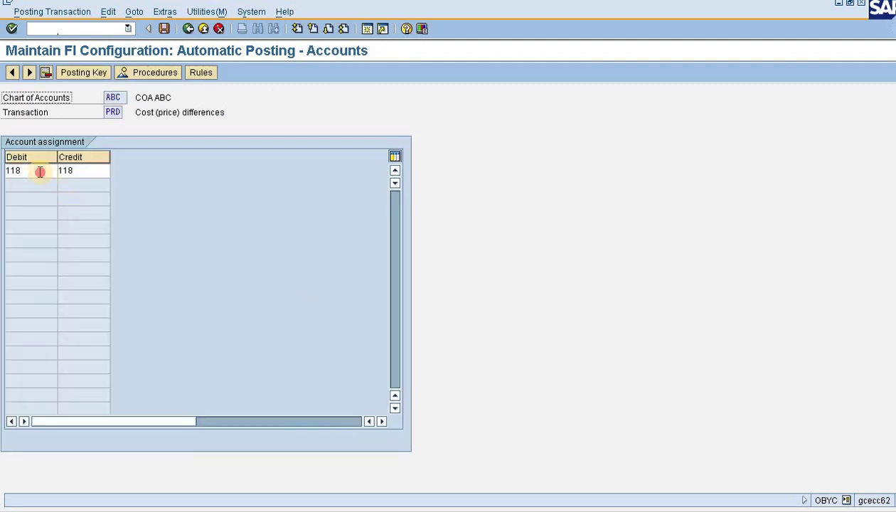
click(92, 171)
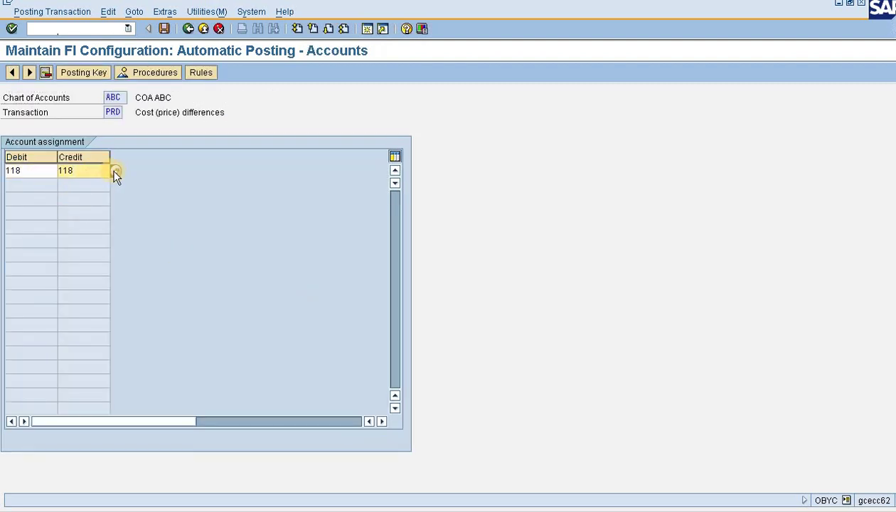
click(114, 172)
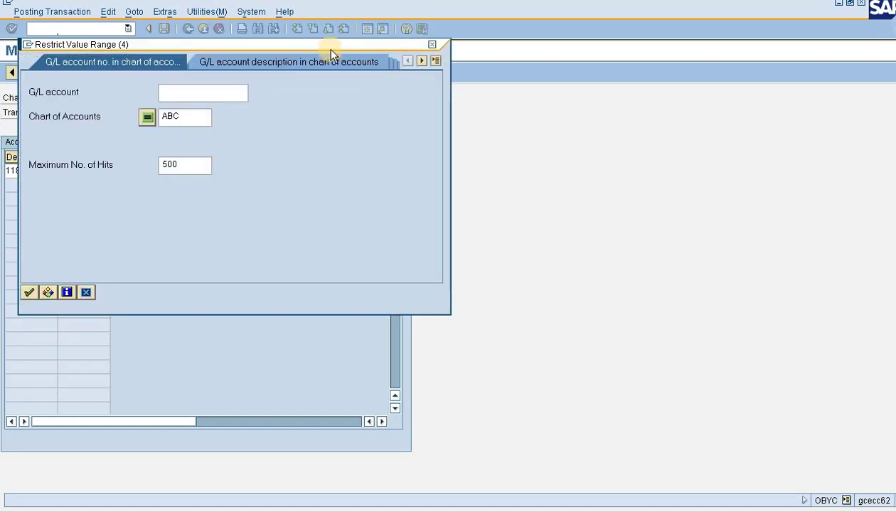
drag(326, 48, 427, 74)
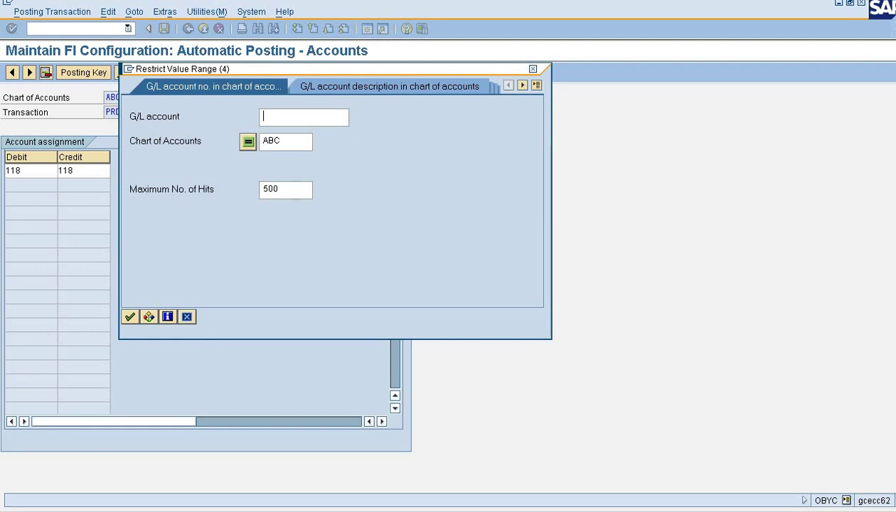
click(131, 317)
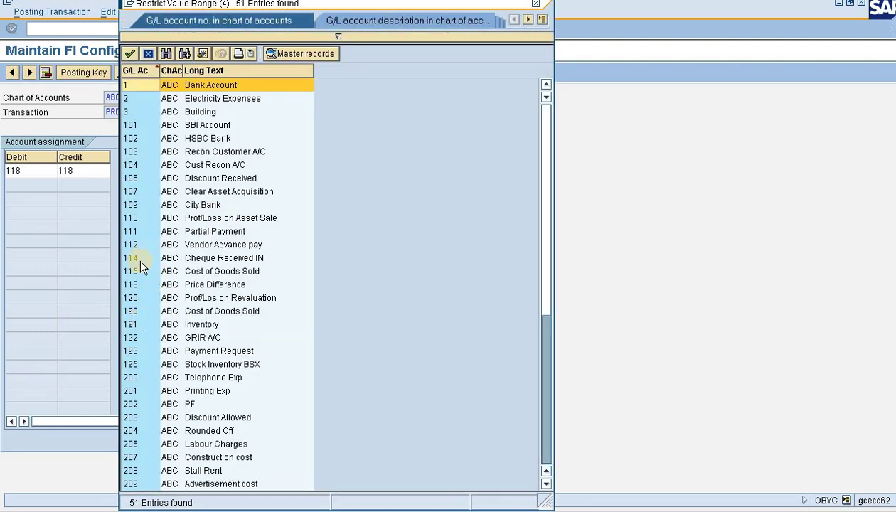
click(136, 283)
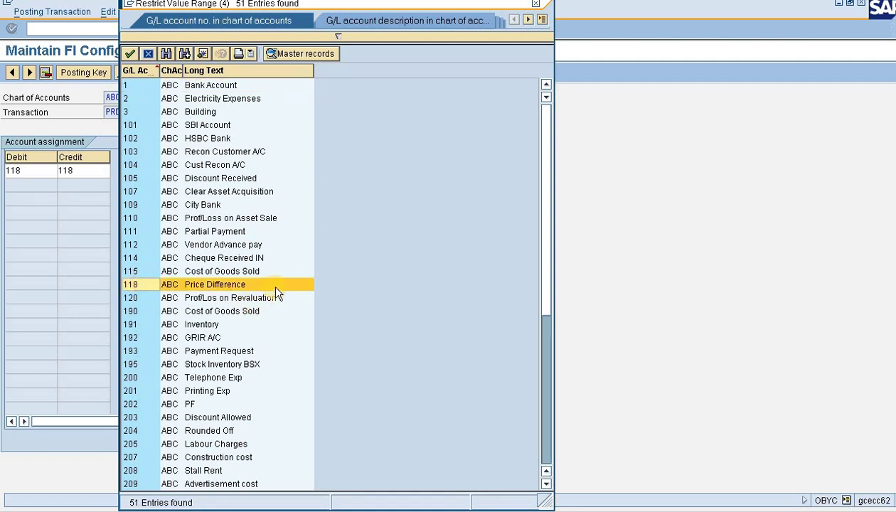
click(537, 5)
Switch to the goods movement transaction /nmigo and activate the source material field of the transfer posting.
click(93, 32)
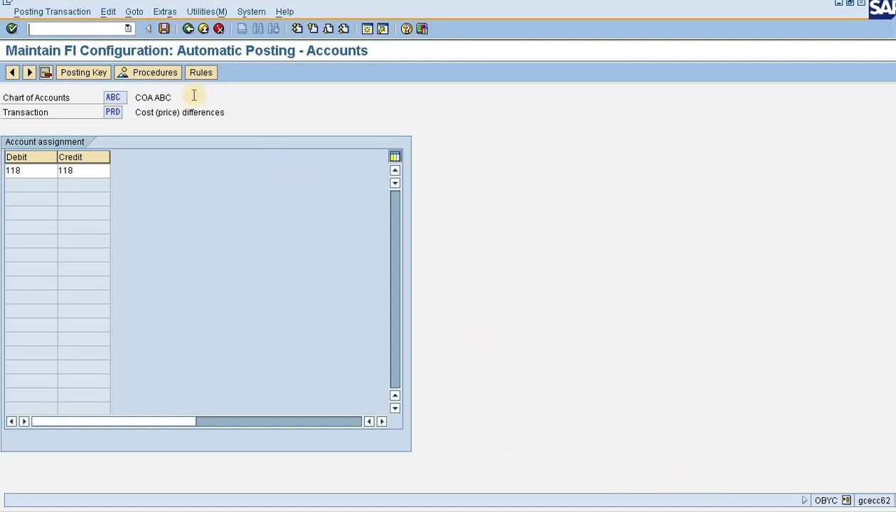
click(128, 28)
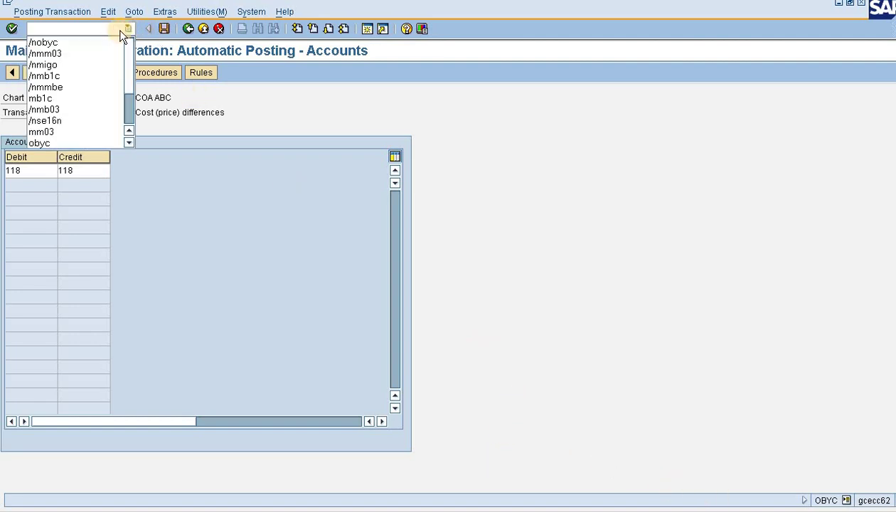
click(99, 64)
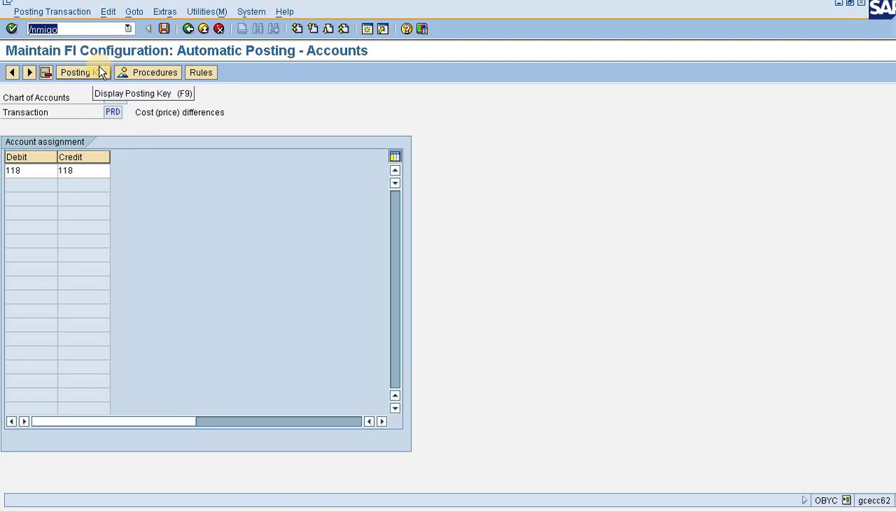
key(Return)
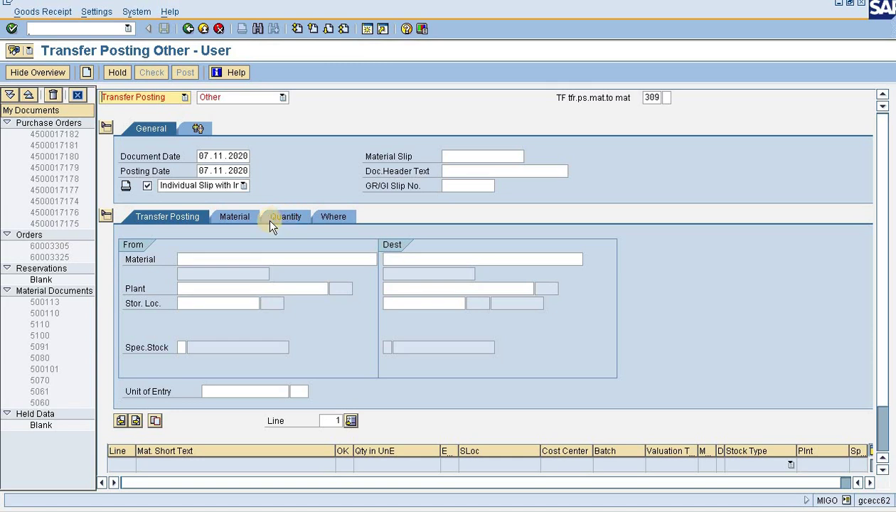
click(239, 259)
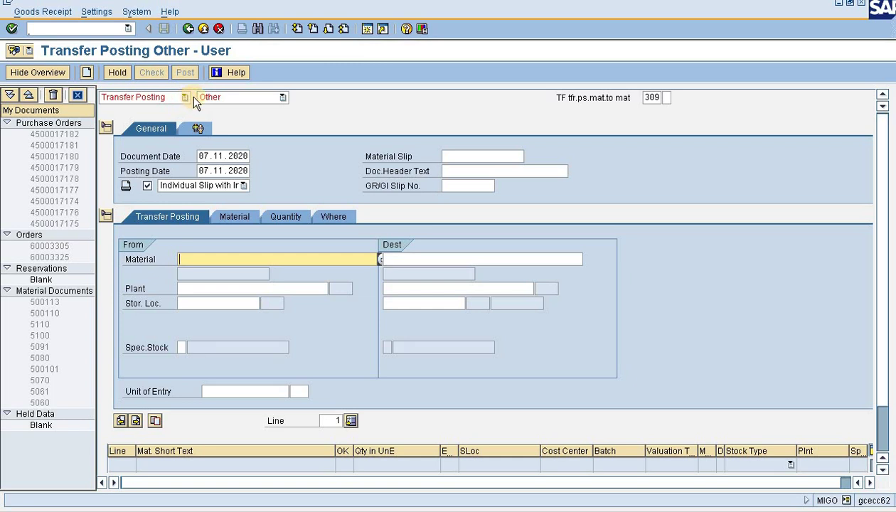
Look up the available inventory management movement types and close the value list, keeping movement type 309.
click(275, 101)
key(Escape)
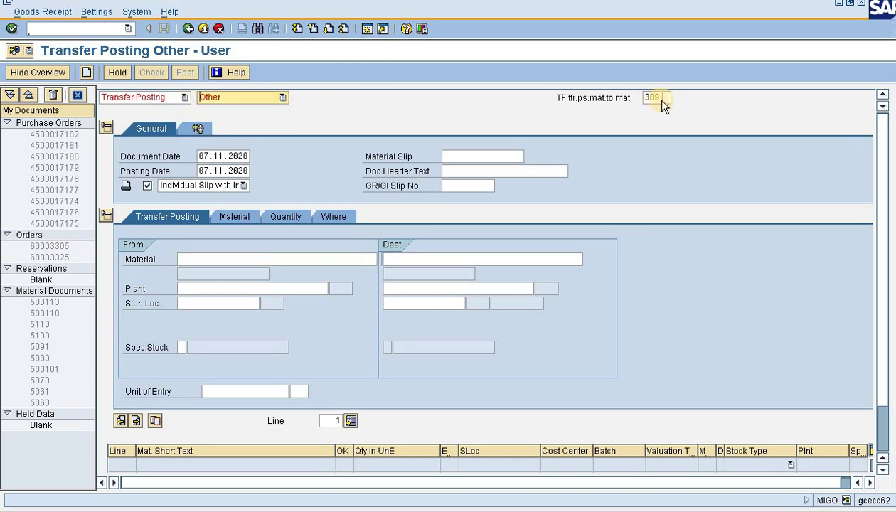
drag(635, 98, 665, 98)
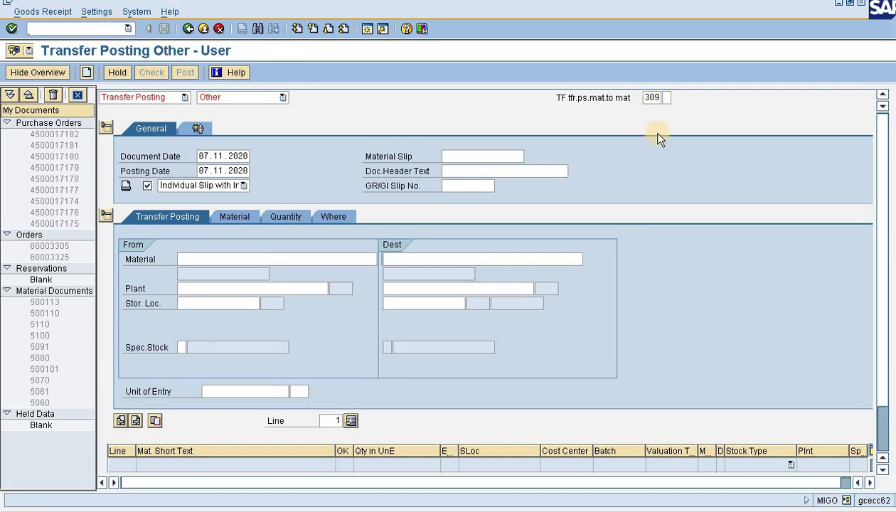
key(F4)
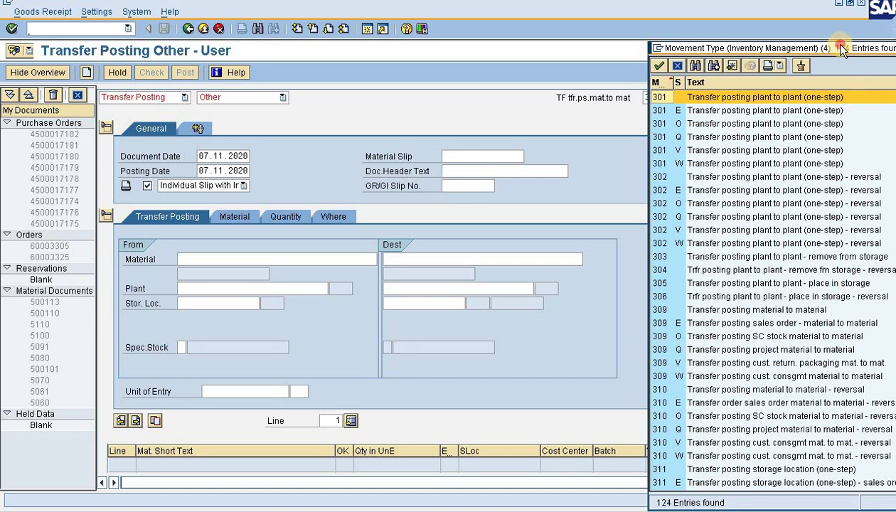
double_click(734, 45)
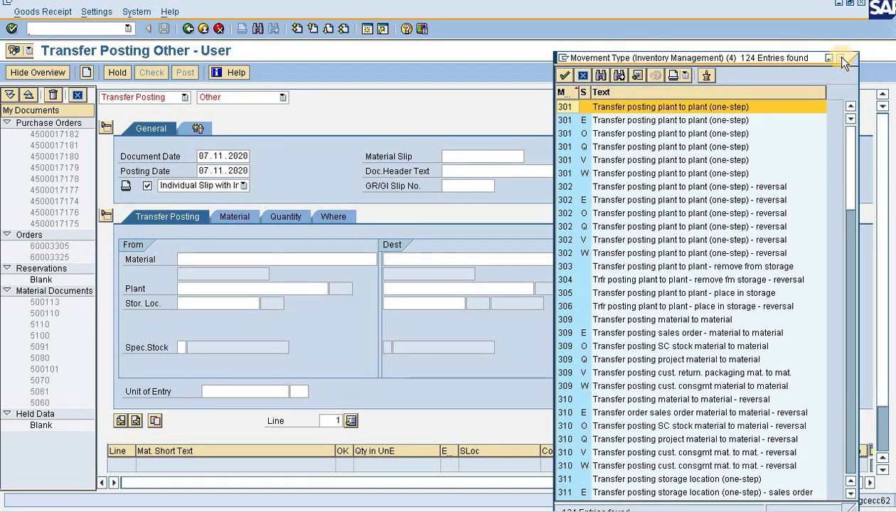
click(841, 58)
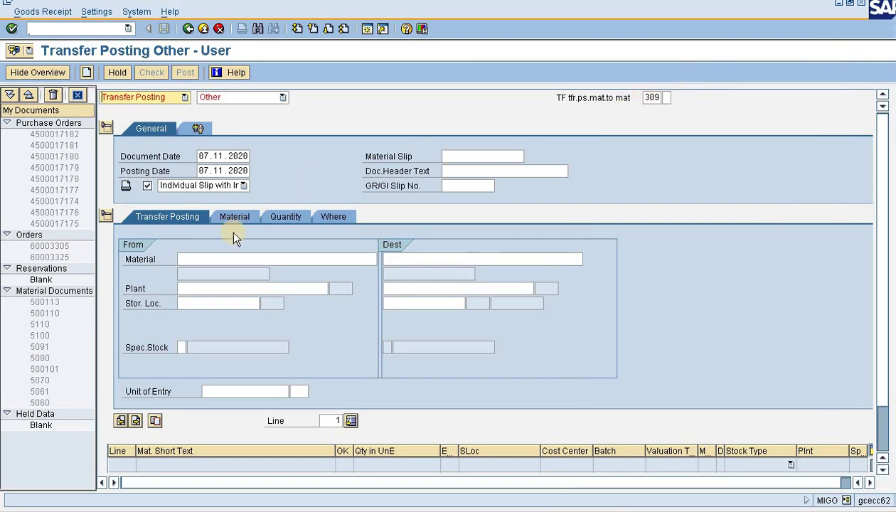
Enter material pen, plant ABC and storage location ABC as the source of the transfer posting.
click(201, 259)
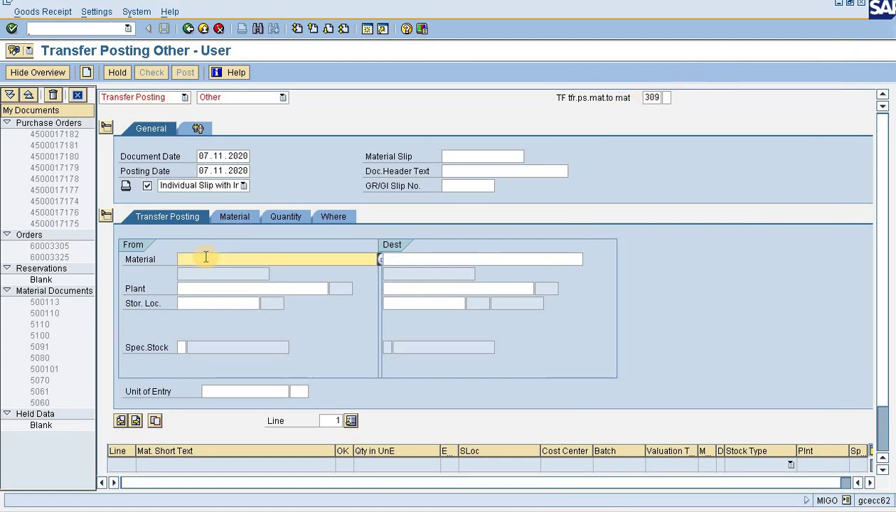
click(206, 259)
click(204, 272)
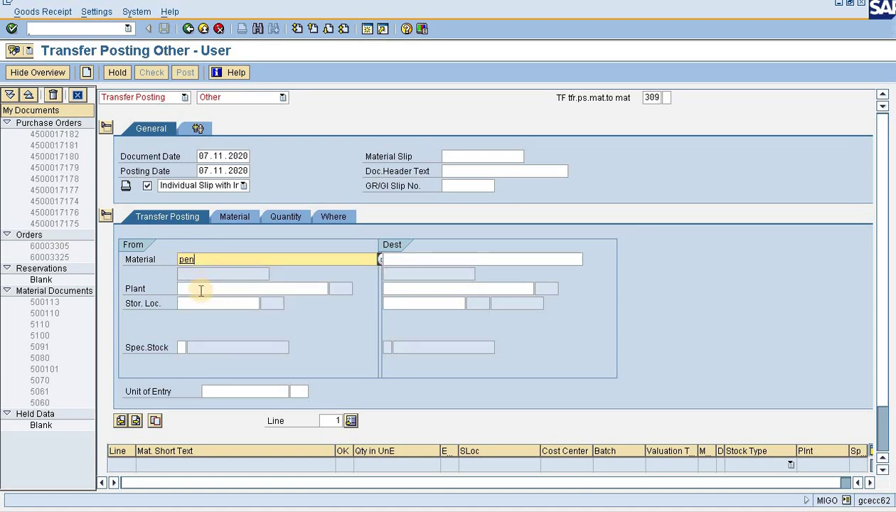
click(201, 288)
click(201, 289)
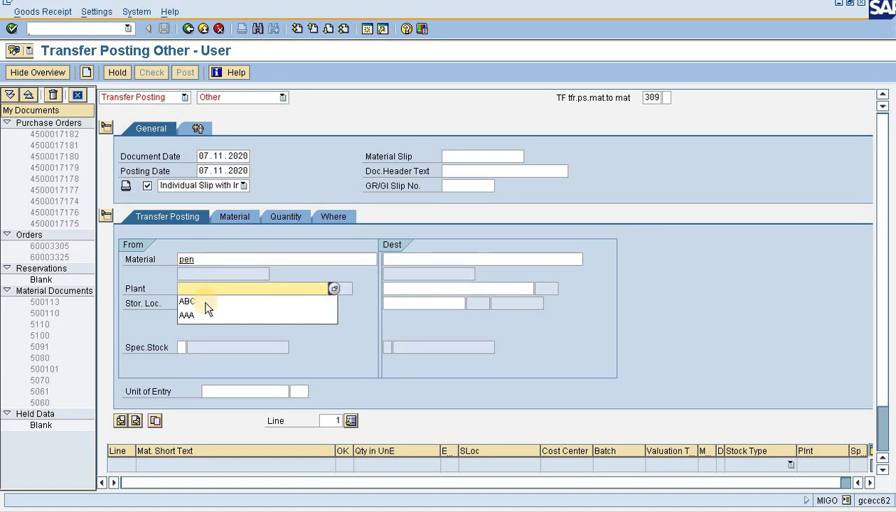
click(225, 301)
click(230, 304)
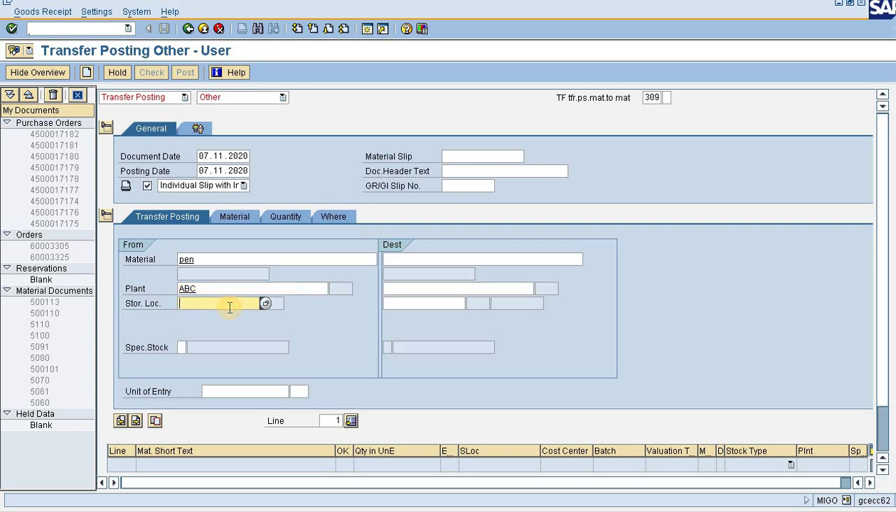
click(229, 308)
click(225, 315)
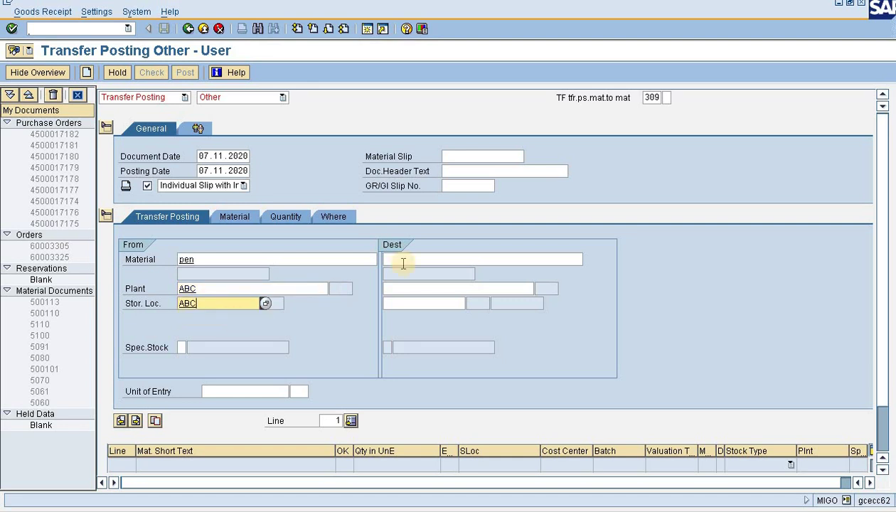
Enter material foil, plant ABC and storage location ABC as the destination of the transfer posting.
click(428, 260)
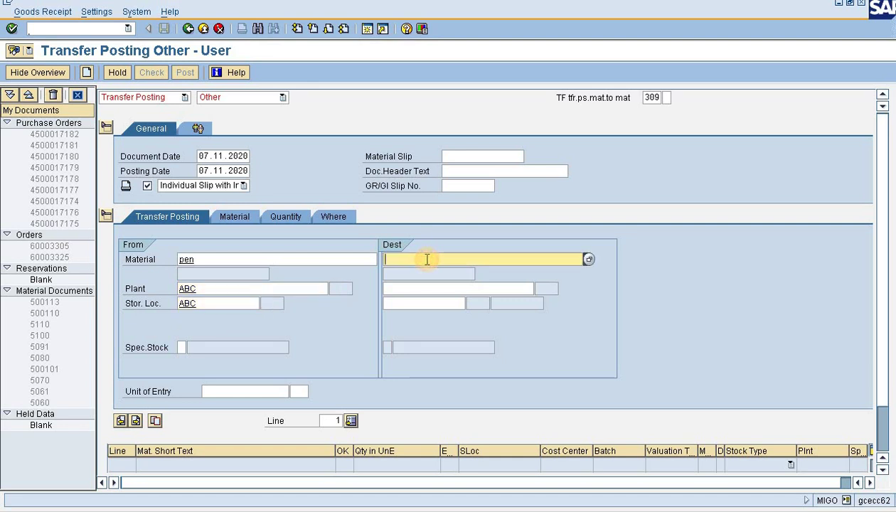
click(428, 260)
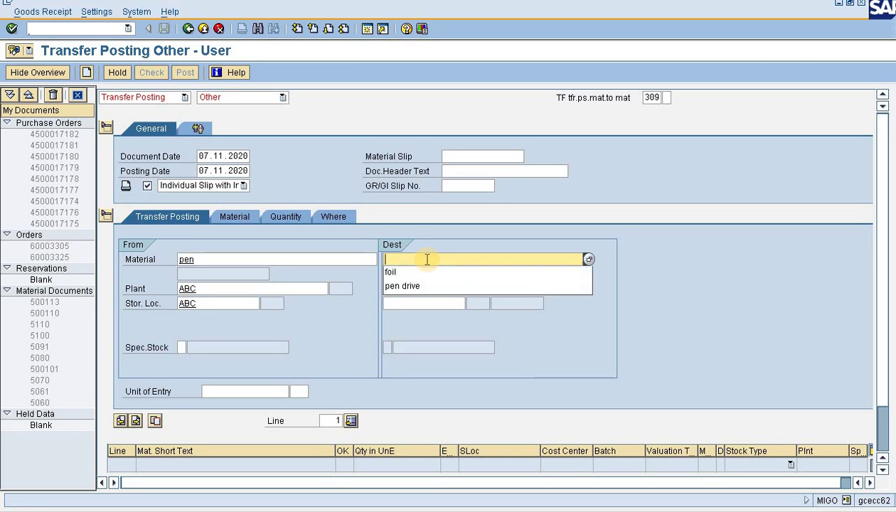
click(422, 273)
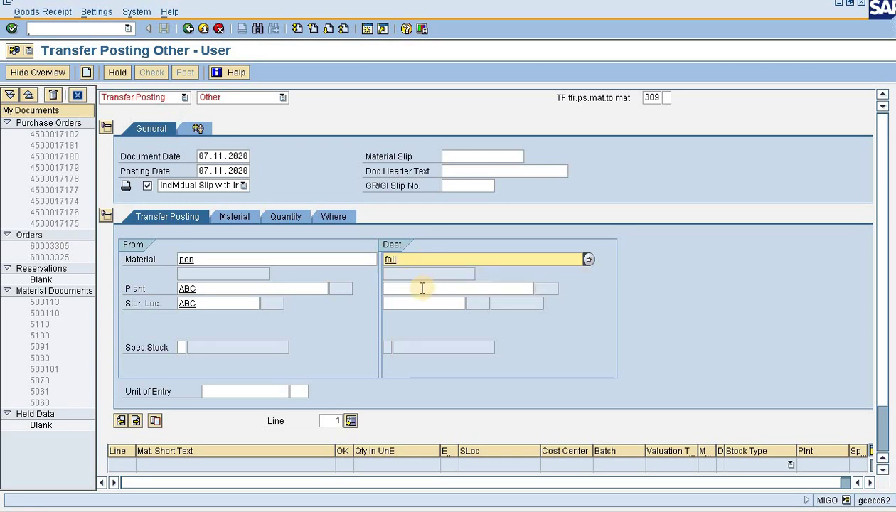
click(422, 288)
click(422, 288)
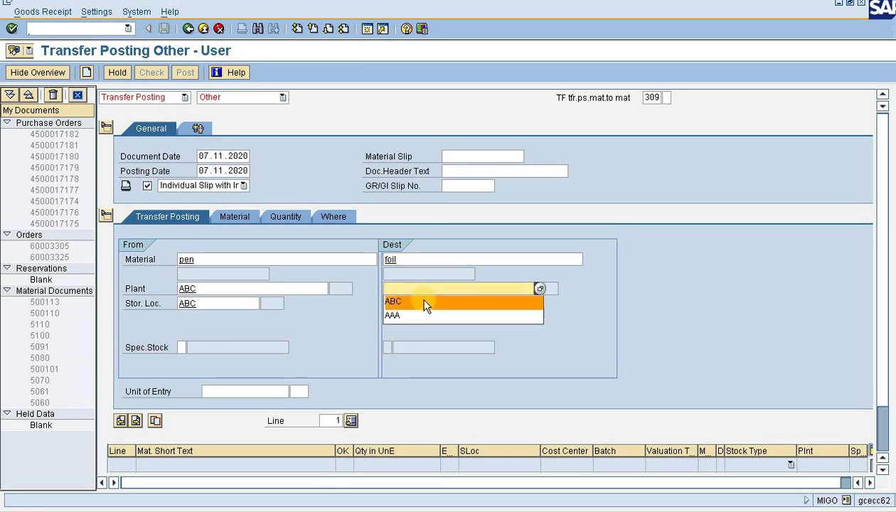
click(426, 303)
click(425, 306)
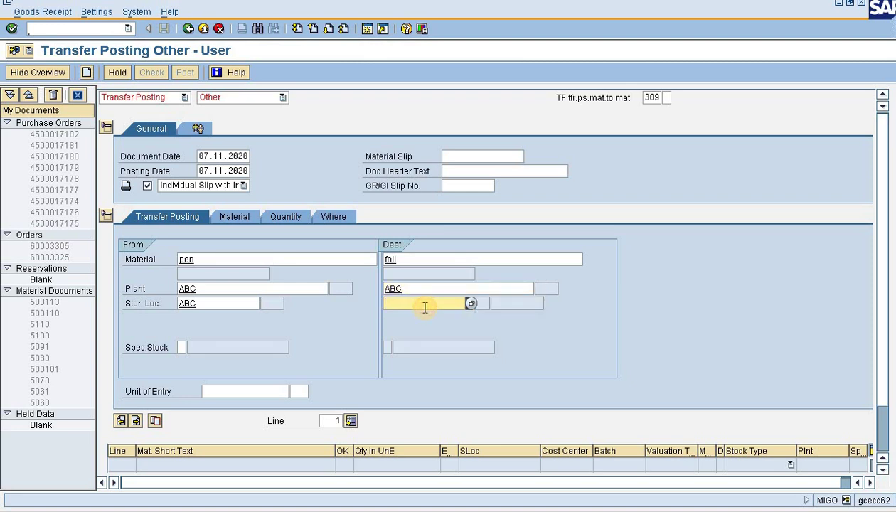
click(424, 305)
click(424, 320)
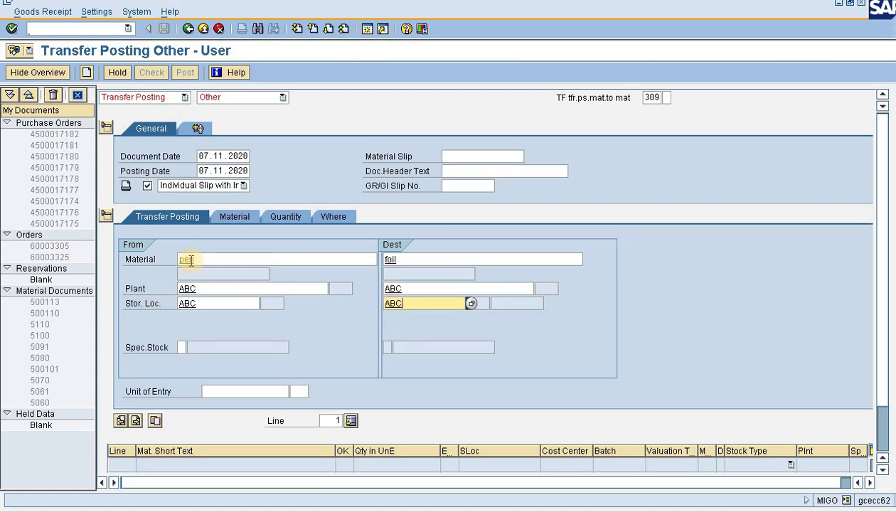
Set the item's quantity in unit of entry to 1 and return to the transfer posting details.
click(239, 217)
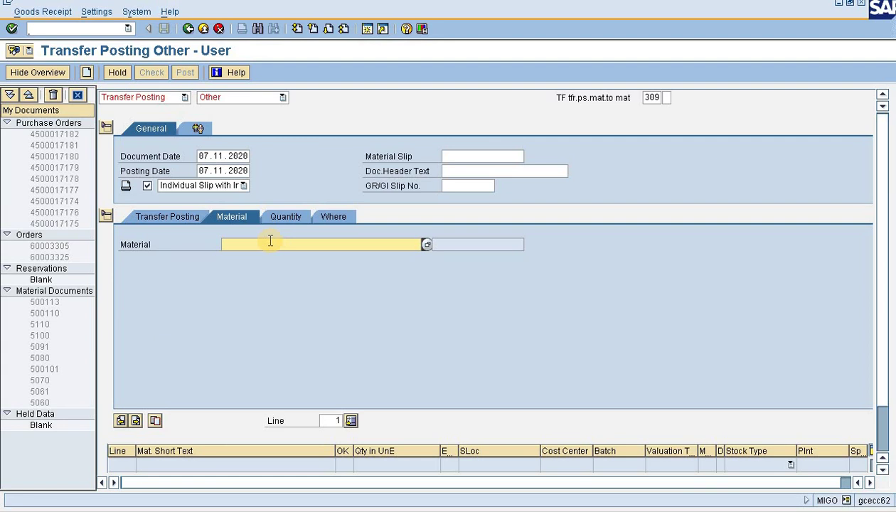
click(280, 220)
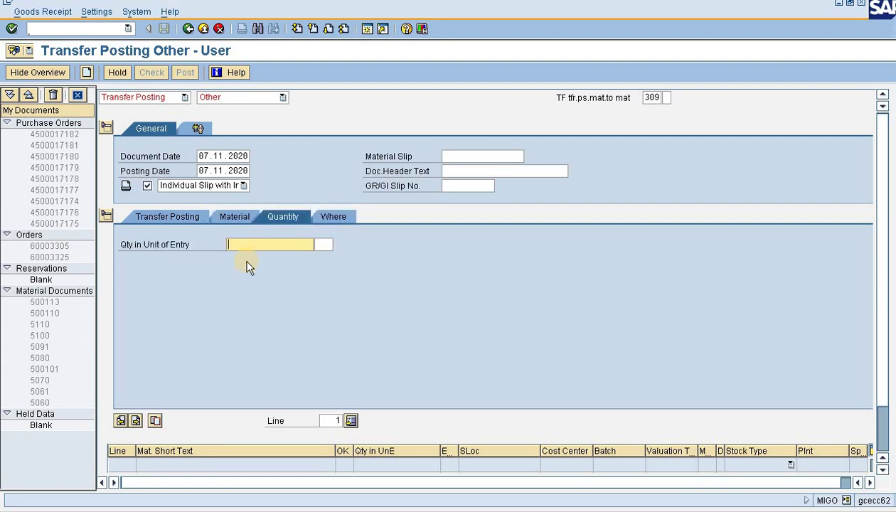
text(1)
click(140, 220)
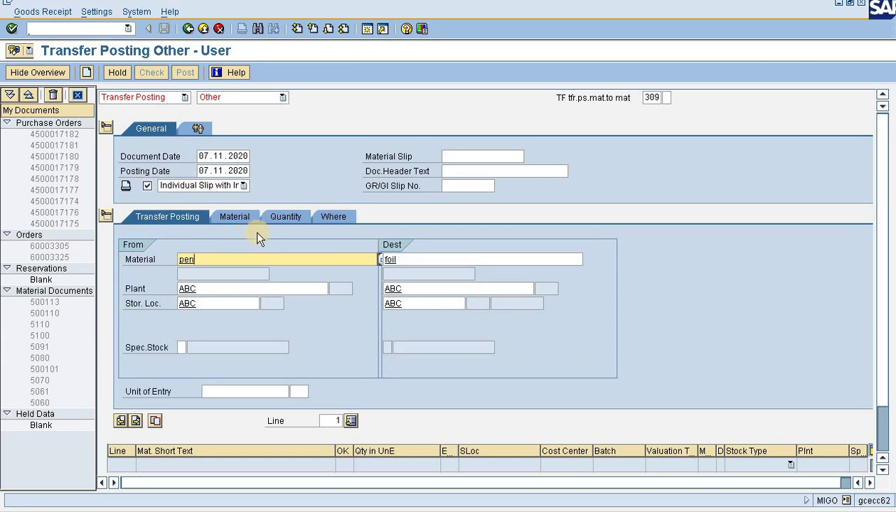
Confirm the item data, then check and post the transfer from pen to foil.
key(Return)
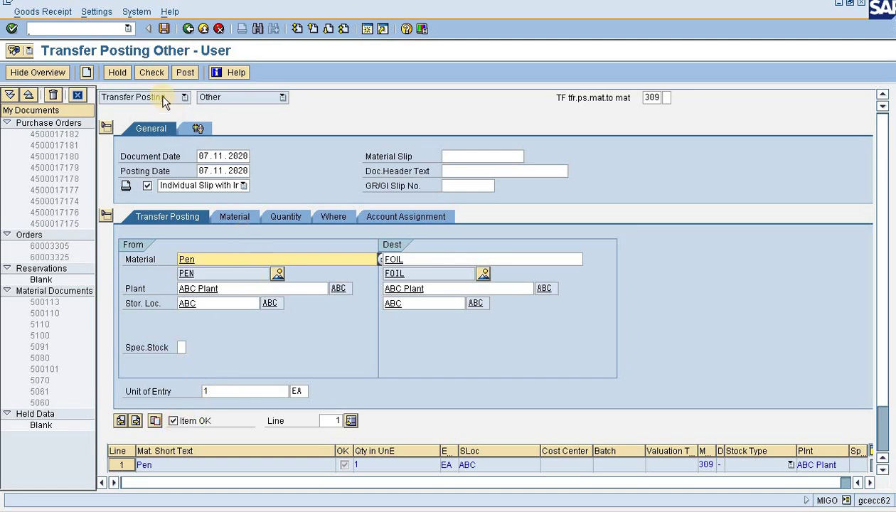
click(151, 72)
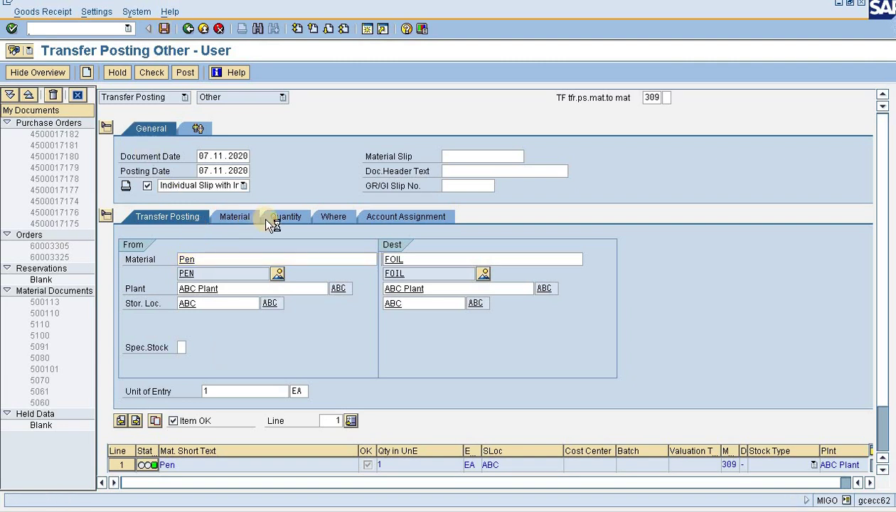
click(329, 217)
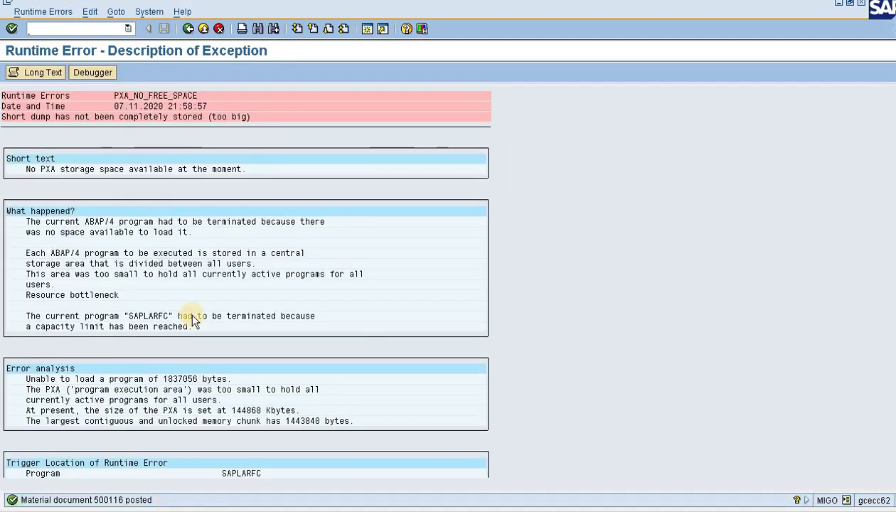
Try to display material document 500116 of year 2020 with transaction code /nmb03.
click(112, 30)
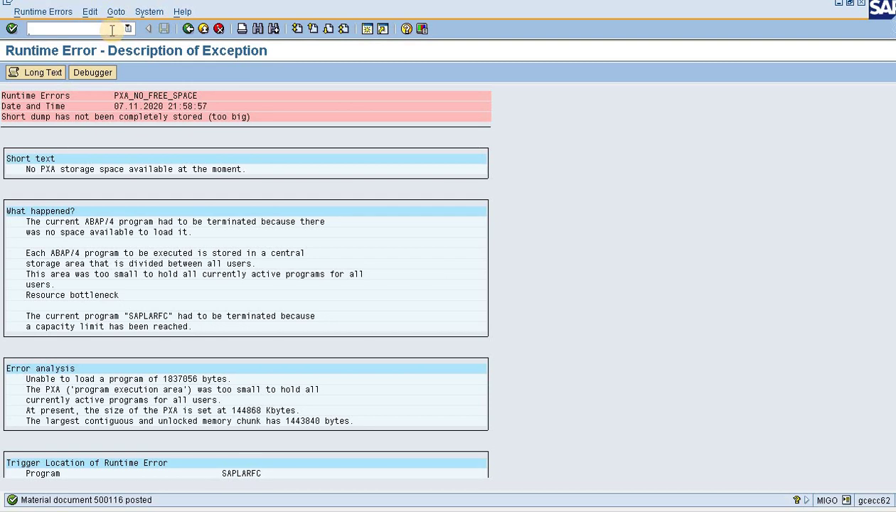
text(/n)
text(mb03)
key(Return)
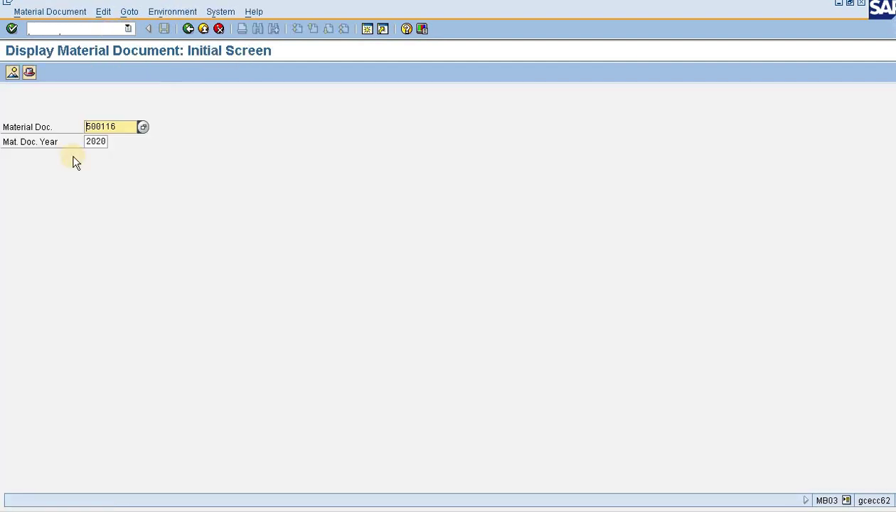
key(Return)
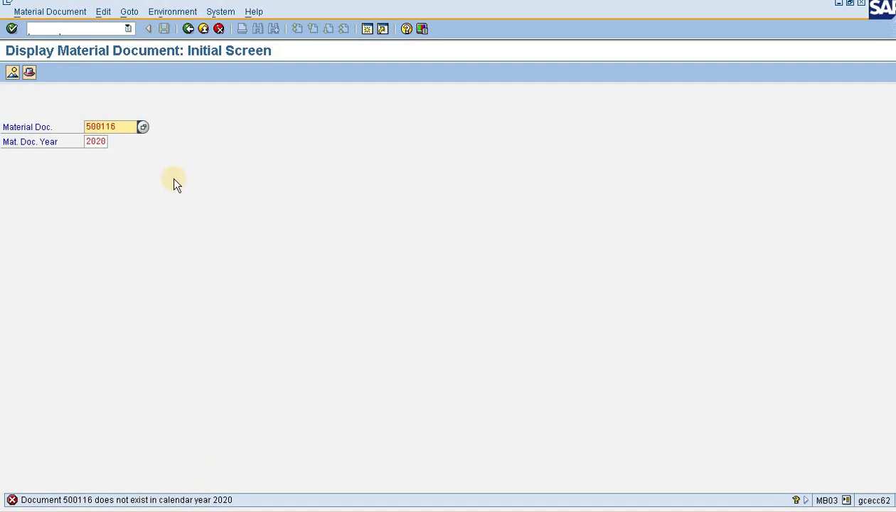
Return to the goods movement transaction with /nmigo.
click(110, 29)
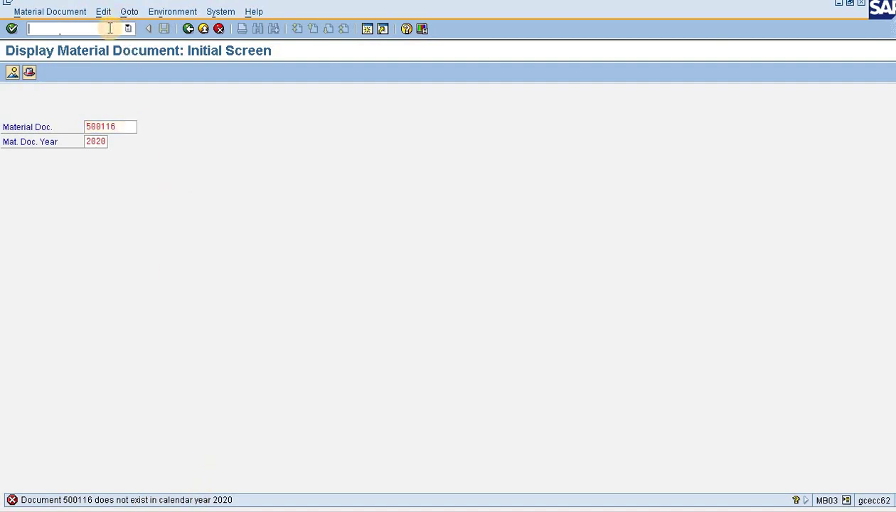
text(/nm)
text(b03)
key(Return)
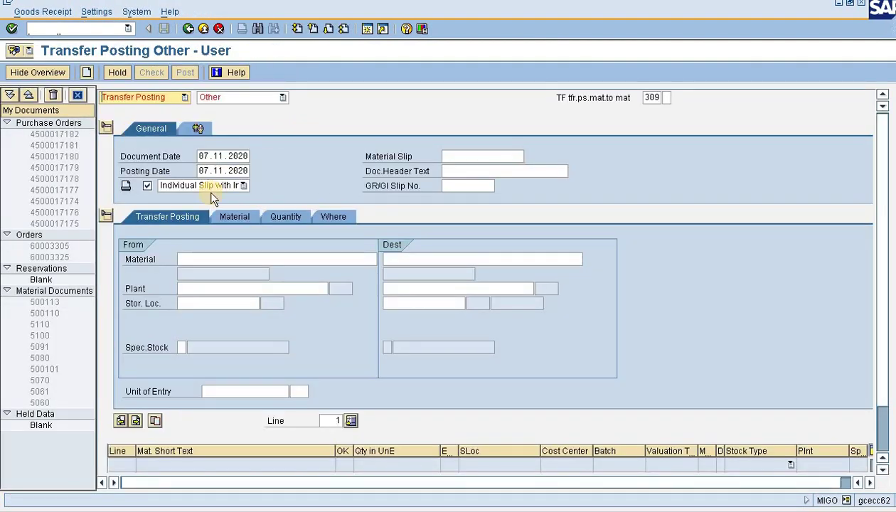
Fill in the source side of the new transfer posting with material pen, plant ABC and storage location ABC.
click(236, 263)
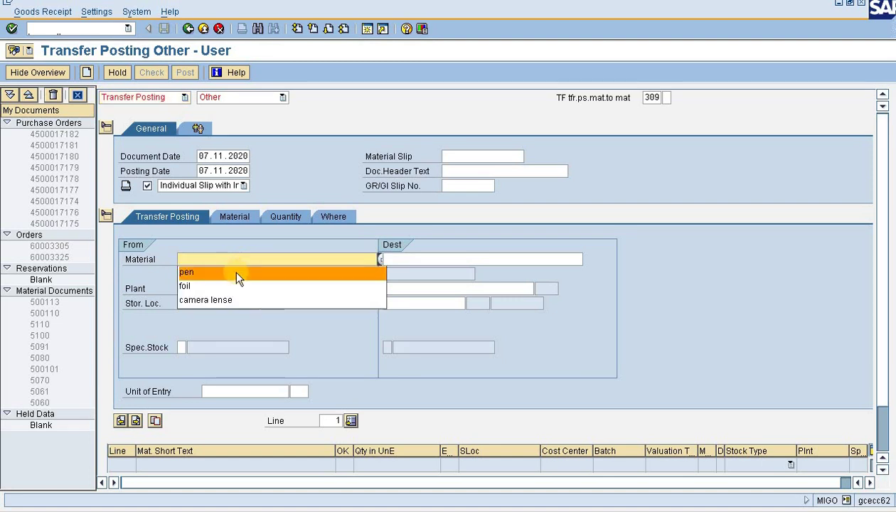
click(208, 275)
click(213, 287)
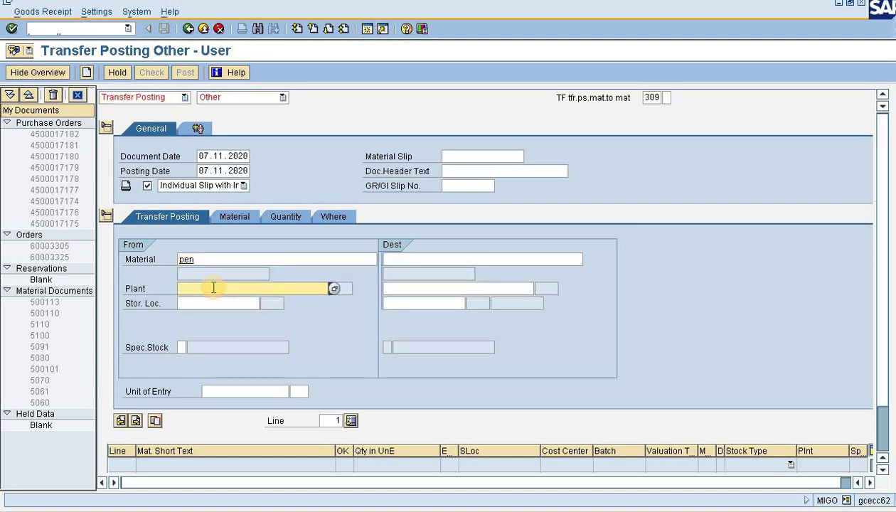
click(214, 289)
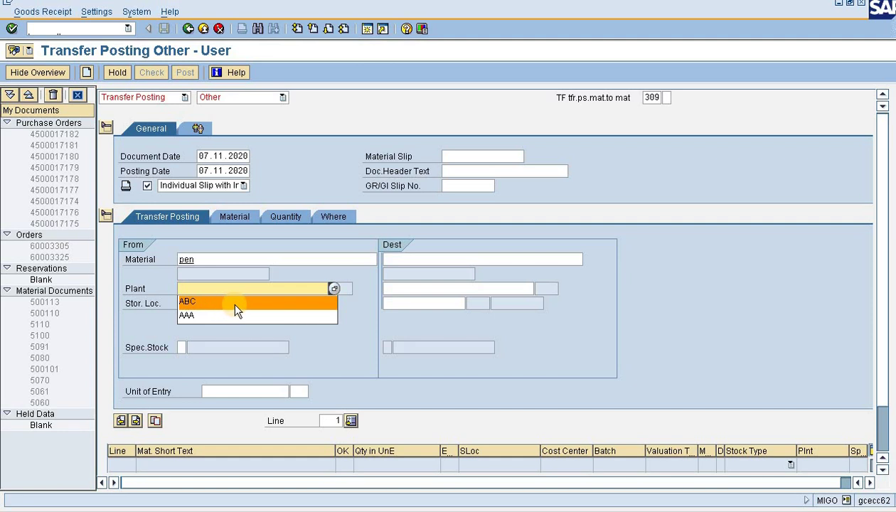
click(215, 302)
click(206, 304)
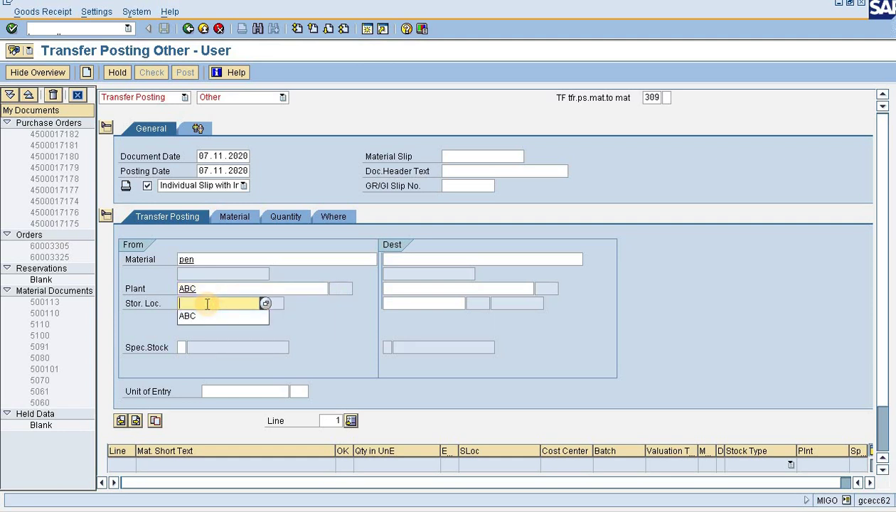
click(208, 315)
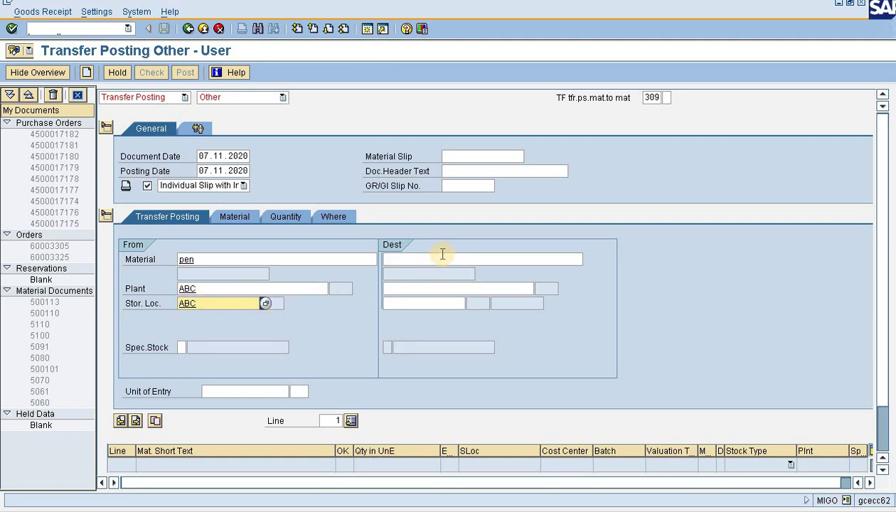
key(BackSpace)
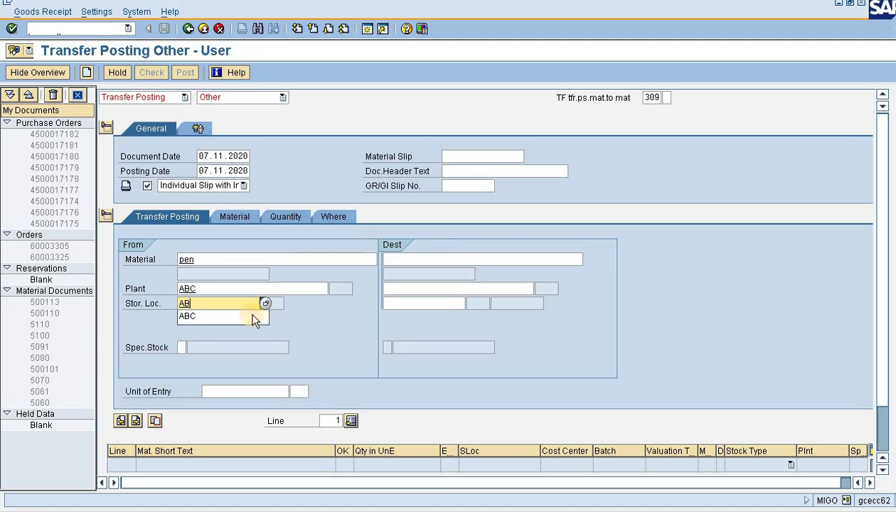
click(233, 320)
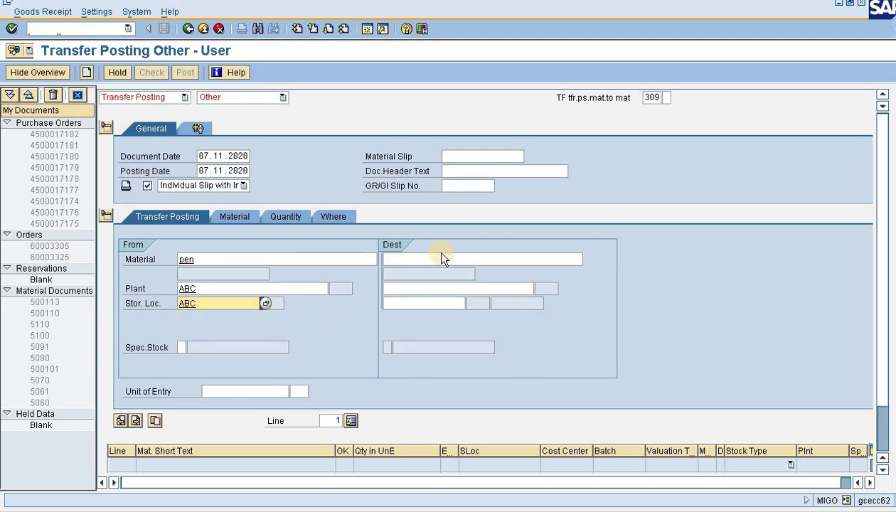
Fill in the destination side of the transfer posting with material foil, plant ABC and storage location ABC.
click(441, 252)
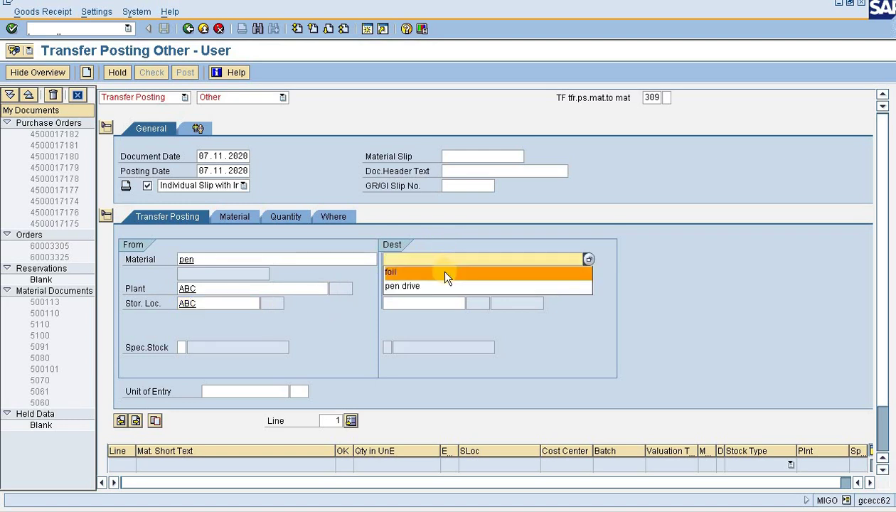
click(438, 266)
click(403, 290)
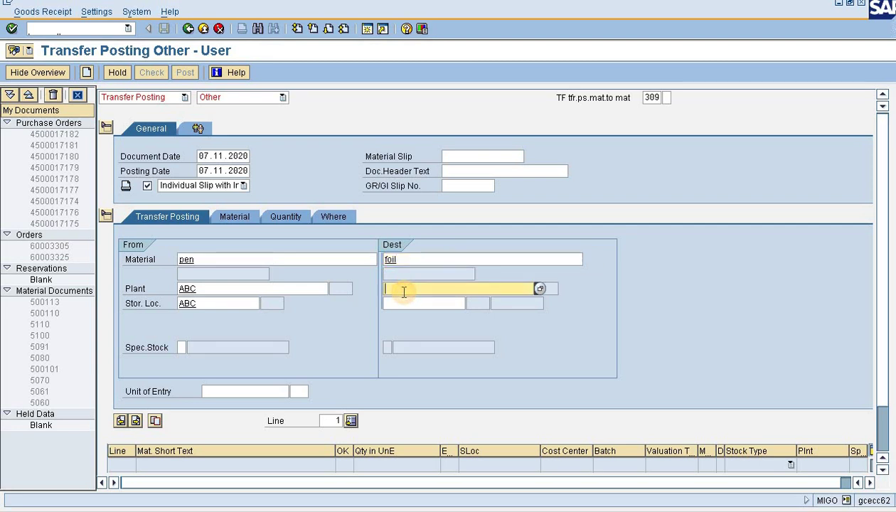
click(404, 303)
click(405, 305)
click(406, 307)
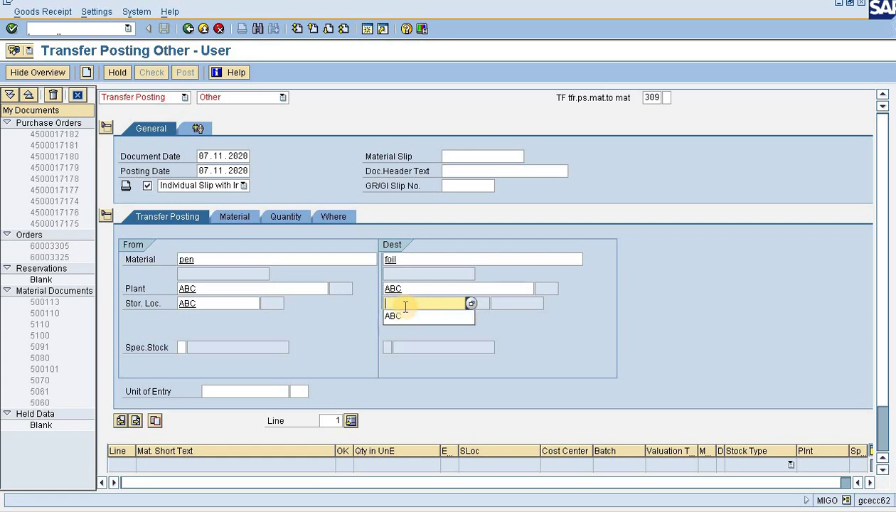
click(406, 319)
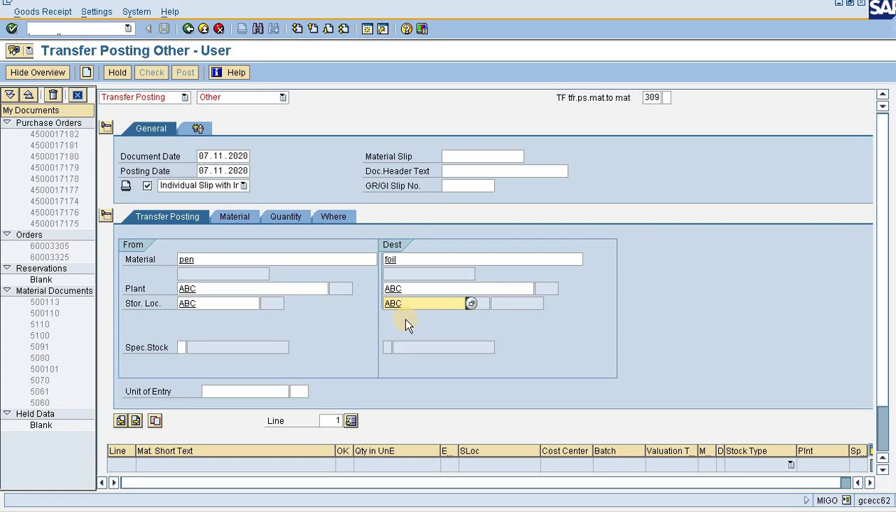
Enter a quantity of 1 for the item, then check and post the transfer from pen to foil.
click(275, 217)
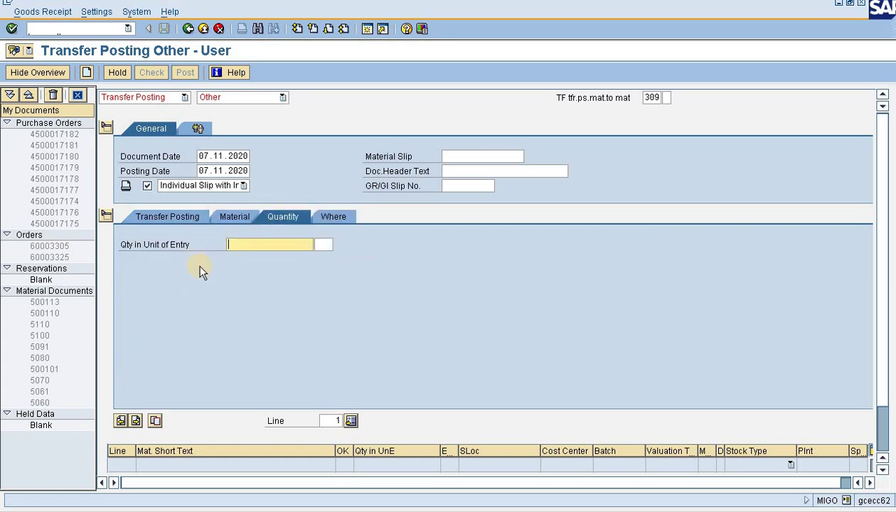
text(1)
key(Return)
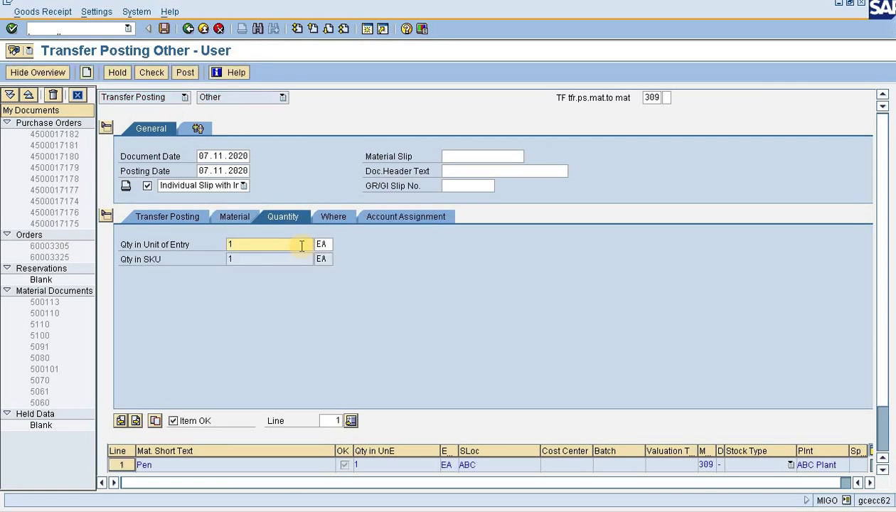
click(153, 73)
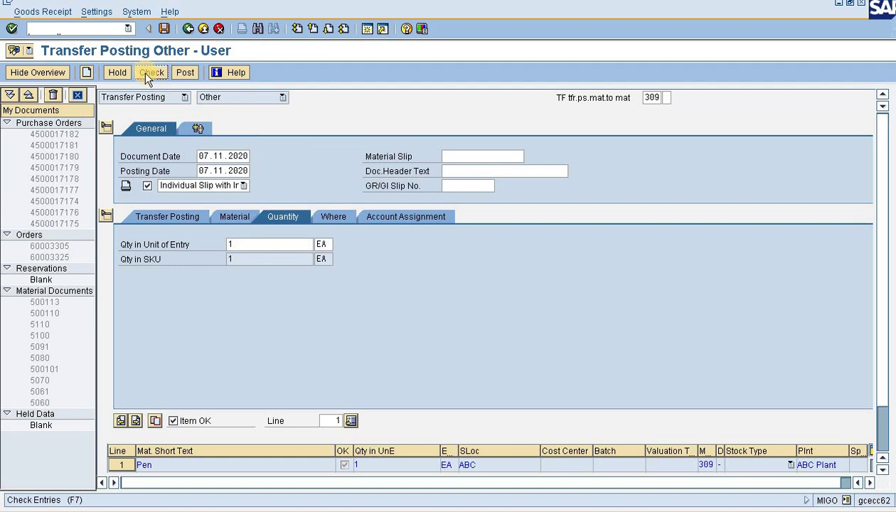
click(189, 73)
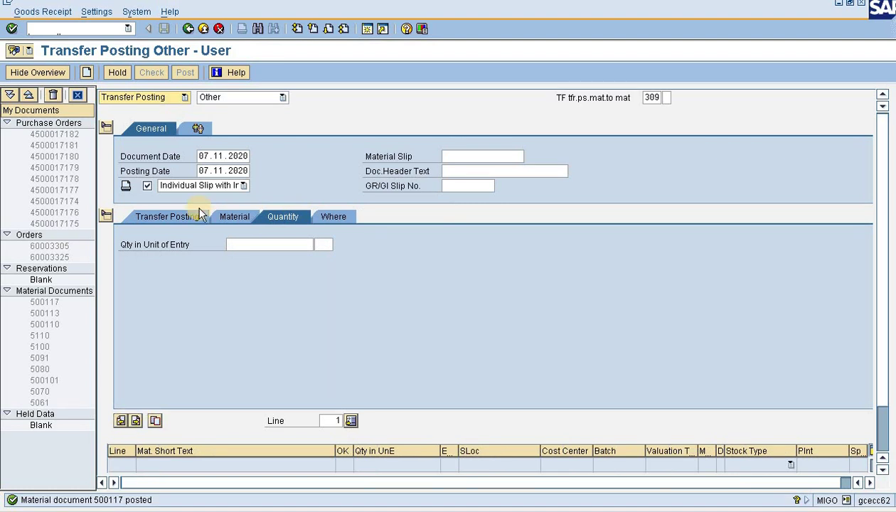
Display material document 500117 of year 2020 with transaction code /nmb03 and open its accounting document.
click(81, 30)
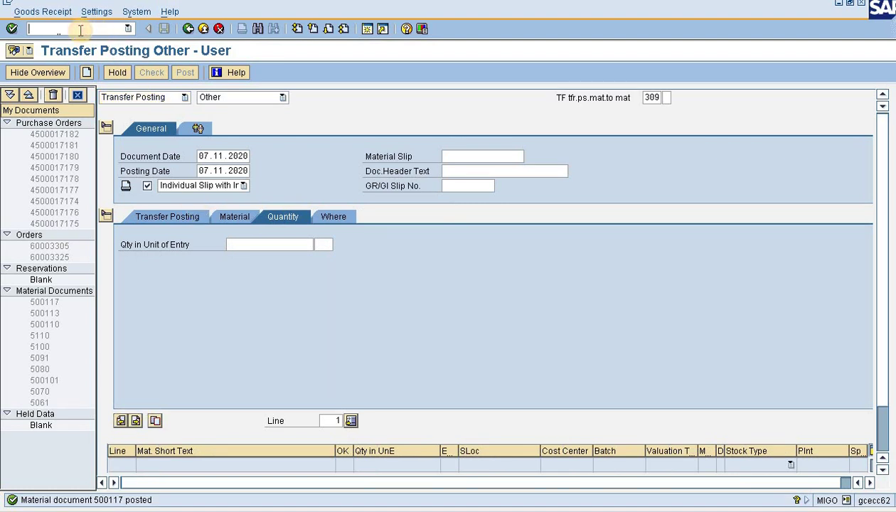
text(/nmb03)
key(Return)
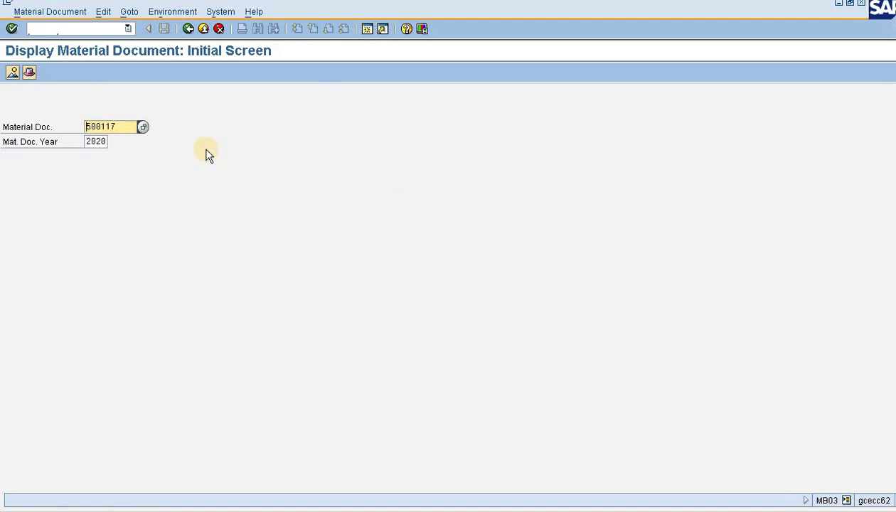
key(Return)
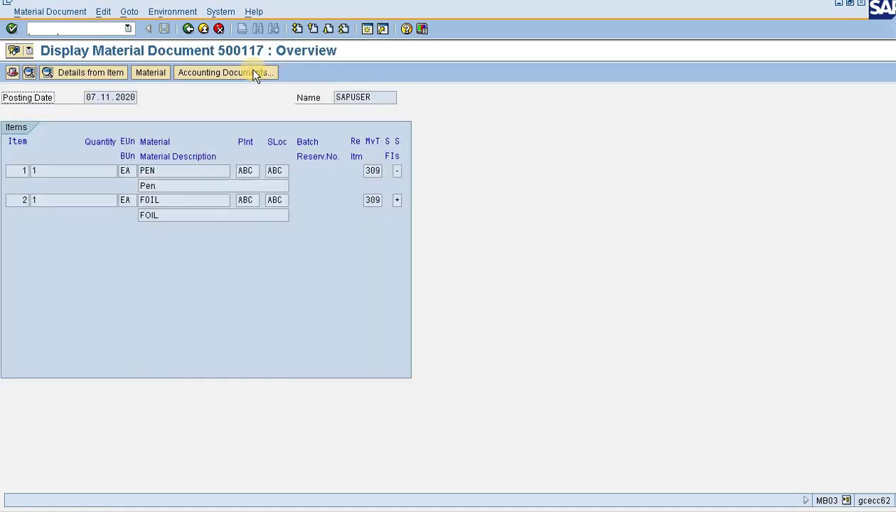
click(254, 73)
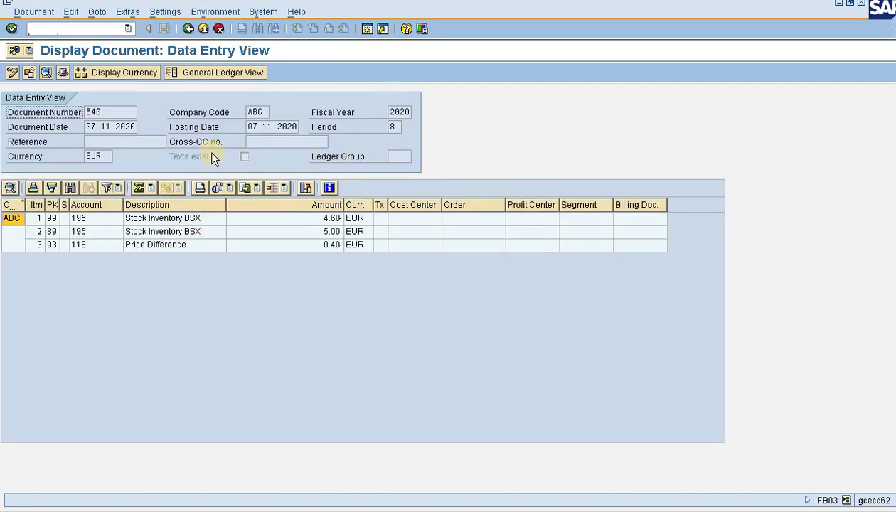
Return to the material document overview and compare the PEN and FOIL items and their plus/minus stock indicators.
click(187, 28)
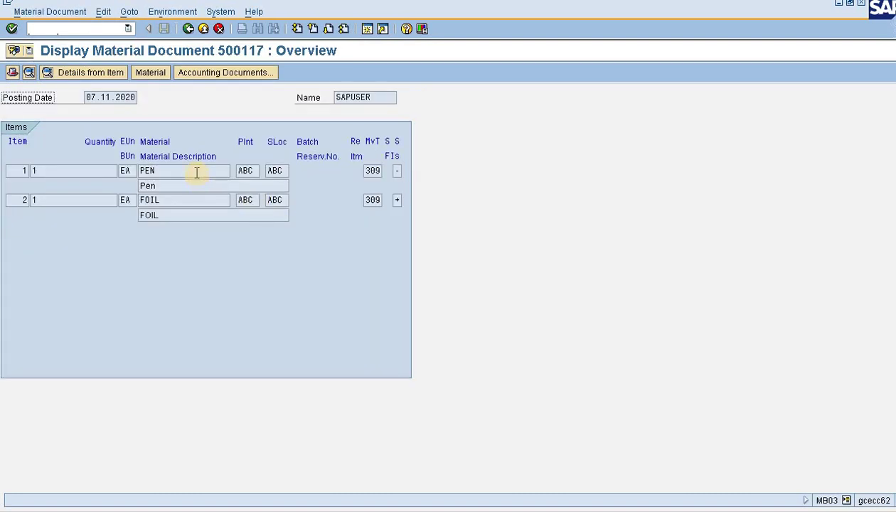
drag(155, 172, 140, 172)
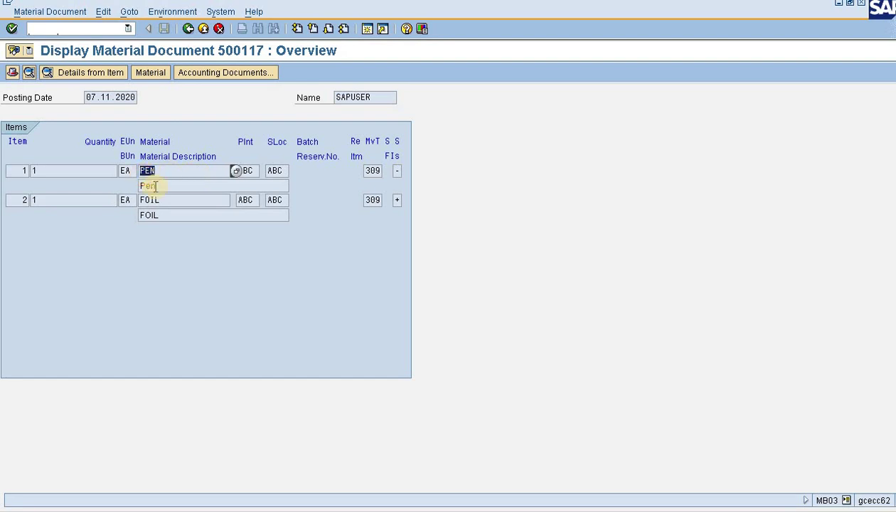
drag(168, 199, 113, 202)
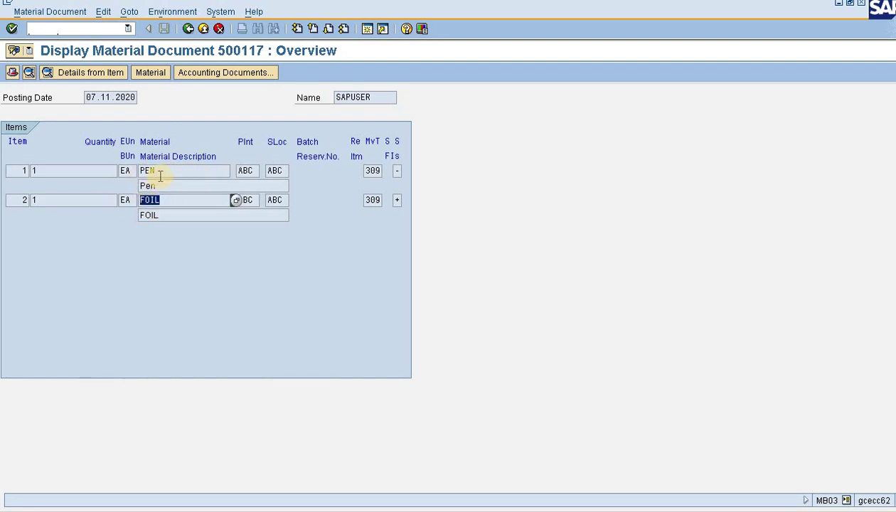
drag(160, 177, 143, 176)
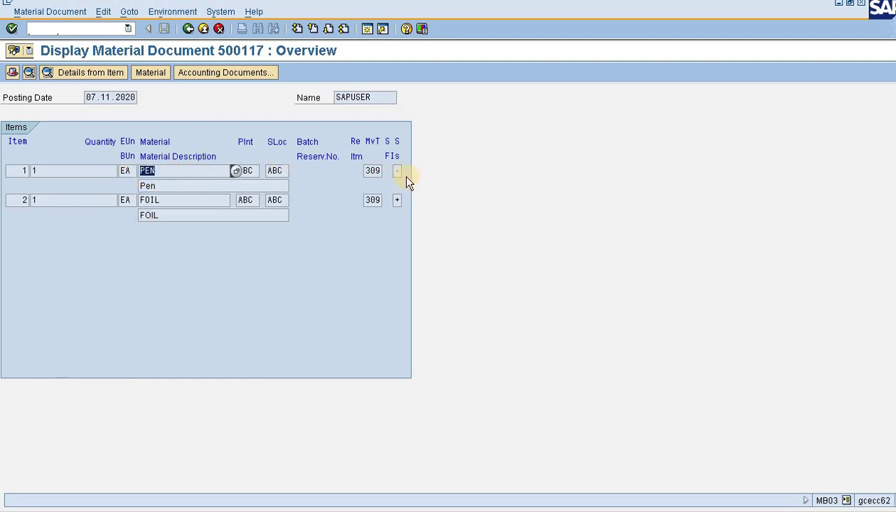
drag(400, 171, 394, 172)
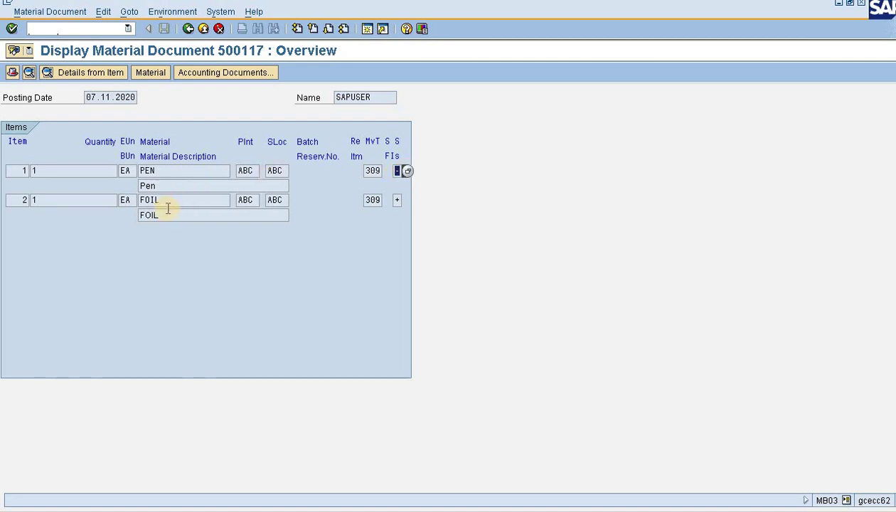
drag(163, 214, 140, 215)
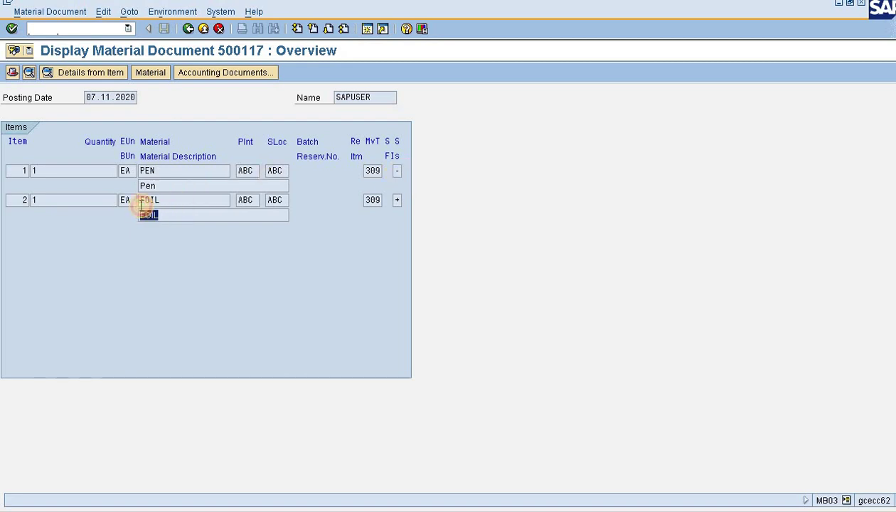
click(396, 200)
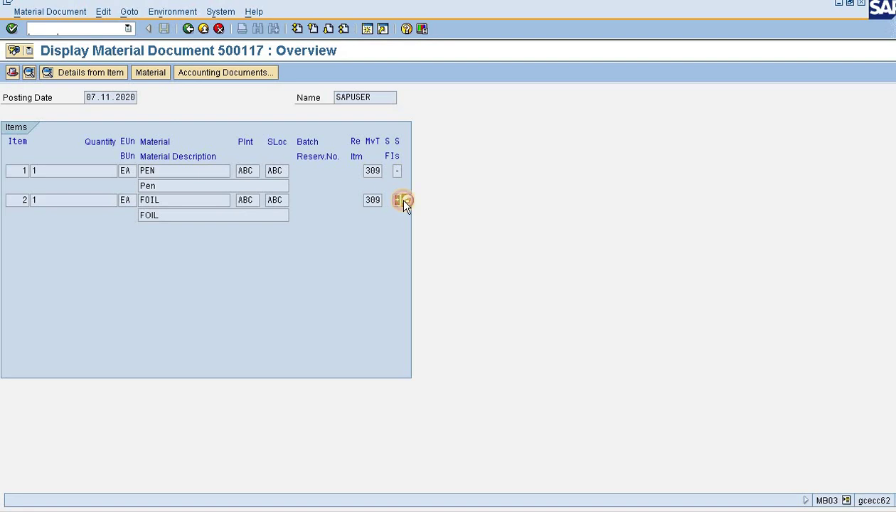
Reopen the accounting document and examine the two stock inventory lines and the account and amount of the price difference line.
click(381, 171)
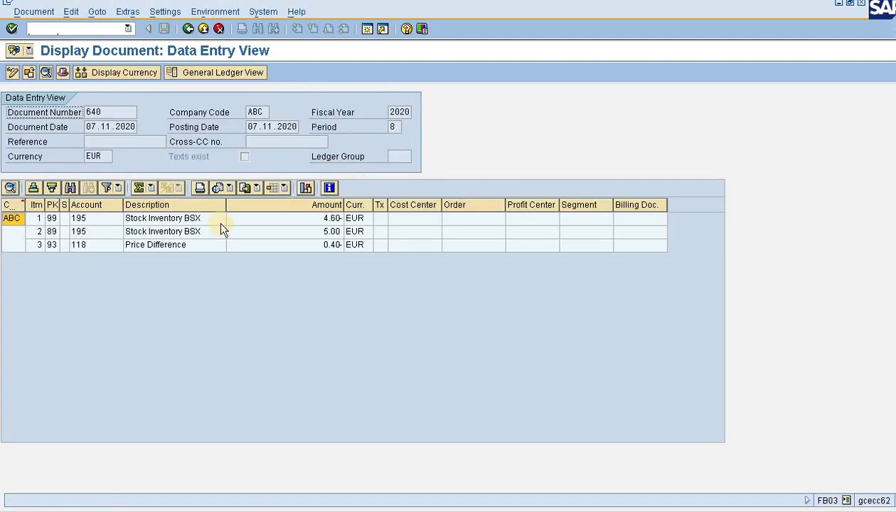
click(317, 235)
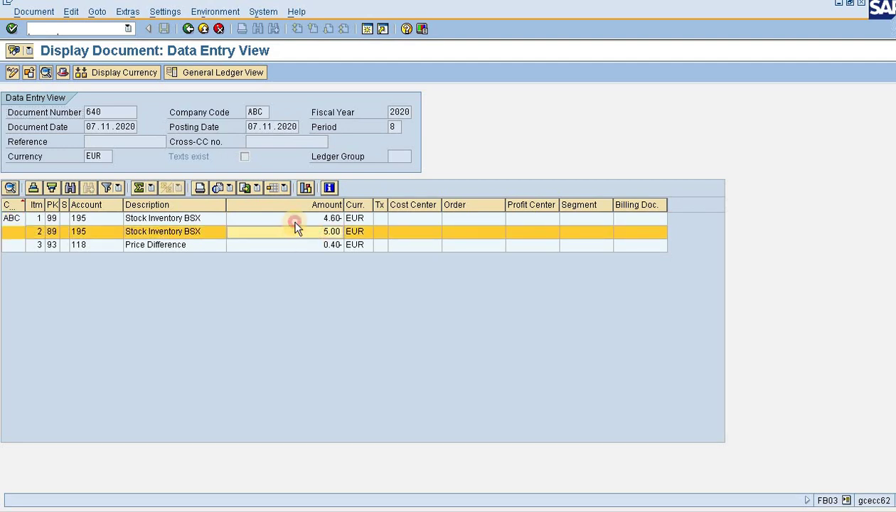
click(294, 220)
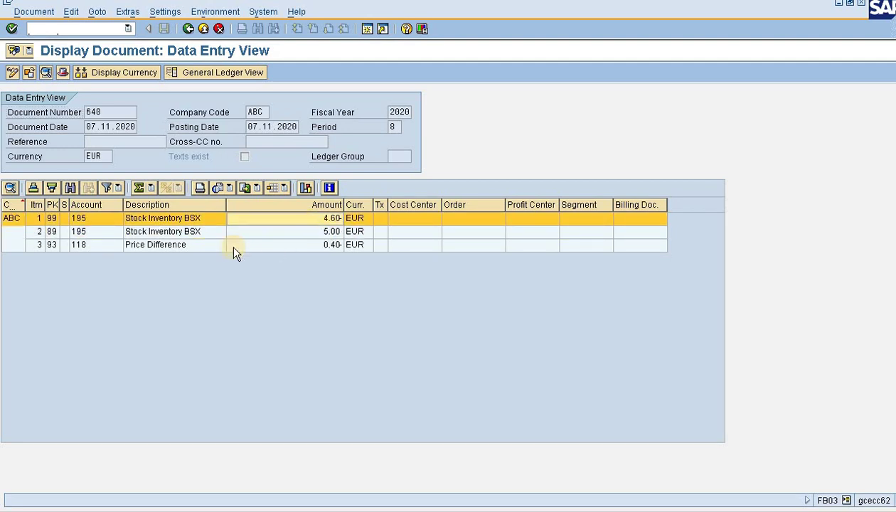
click(210, 247)
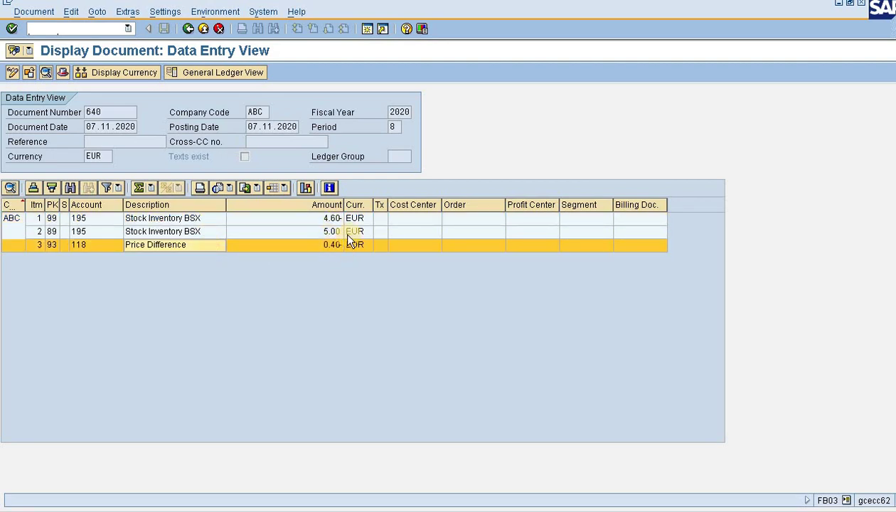
click(92, 244)
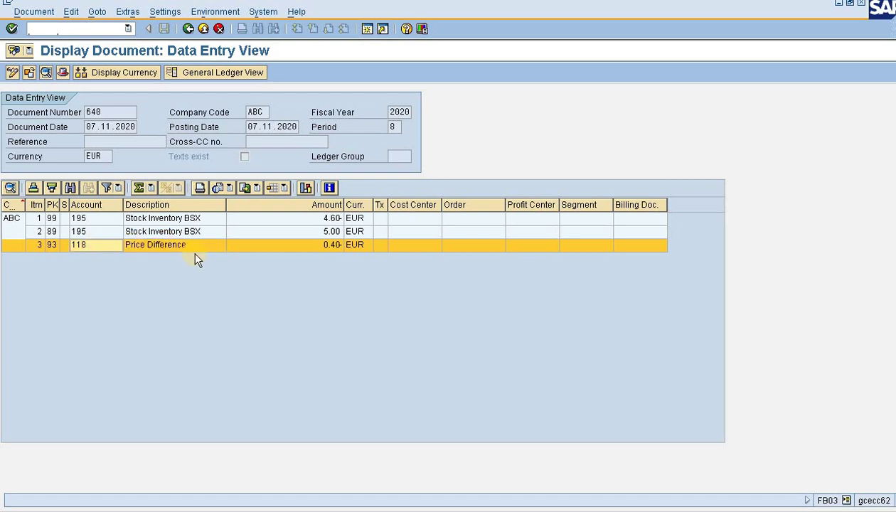